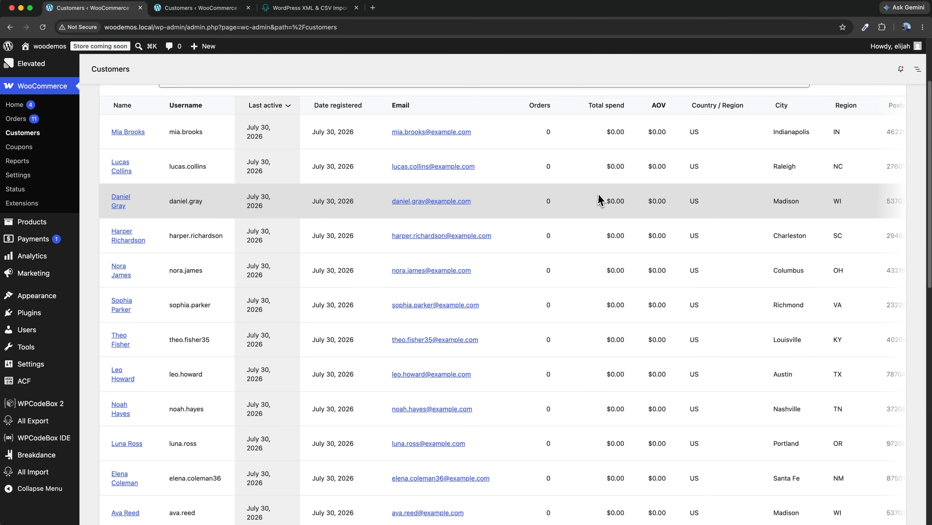
Compare the WooCommerce customer lists of the source site woodemos.local and the destination site woodemosdestination.local
scroll(599, 197, up, 3)
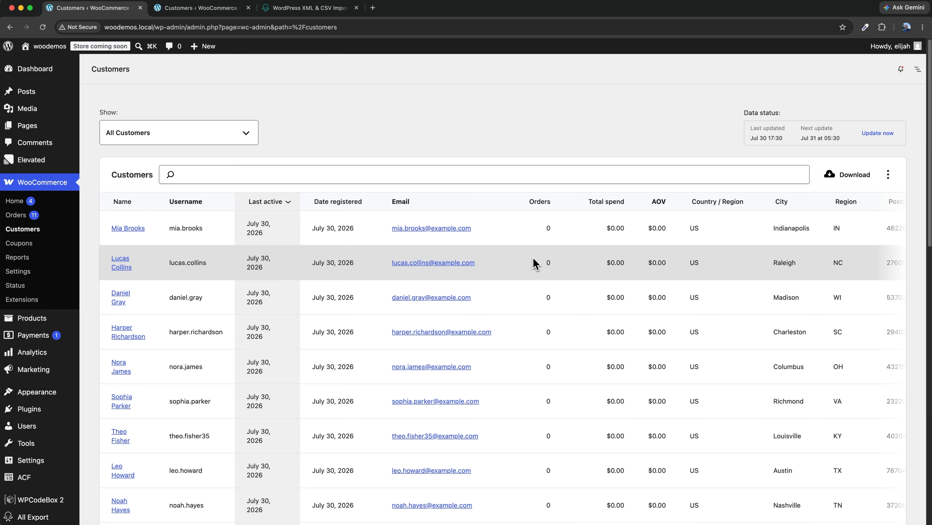
click(194, 8)
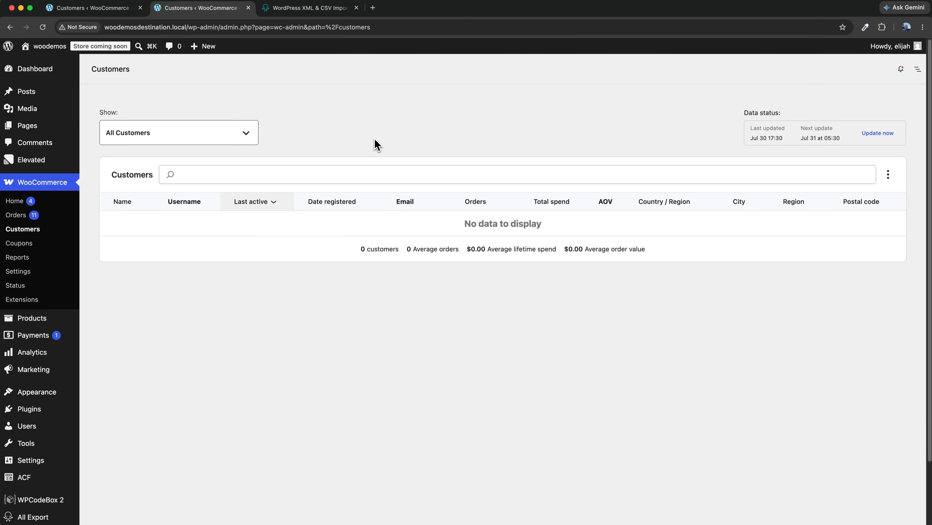
key(ctrl+shift+Tab)
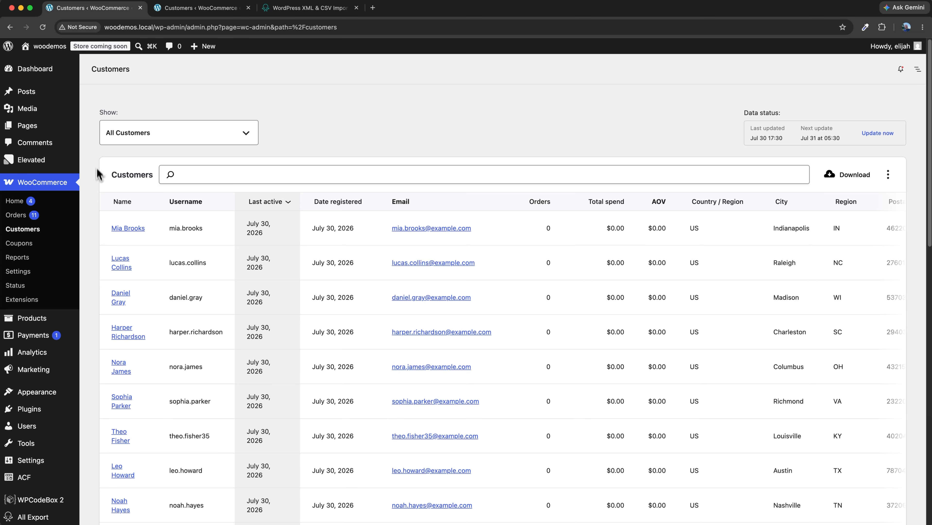
Start a new WP All Export export on the source site with WooCommerce Customers as the post type
scroll(99, 186, down, 5)
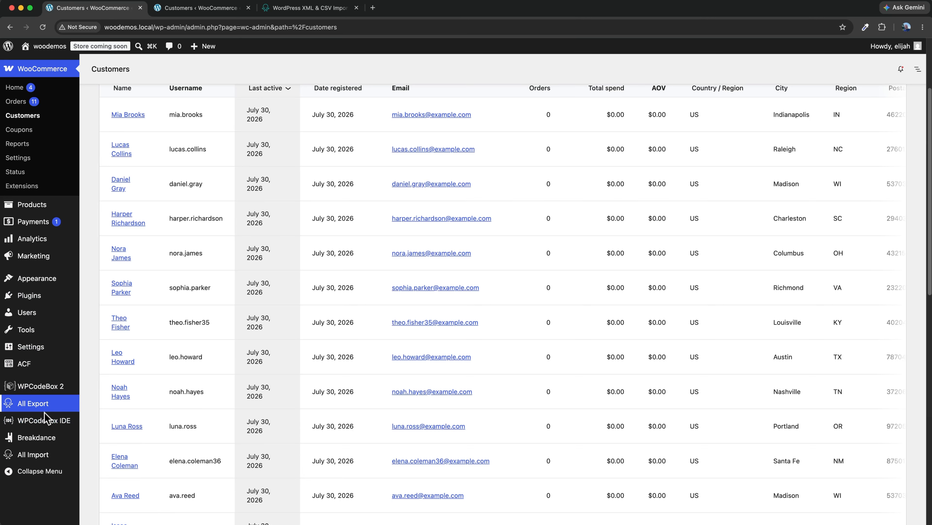
mouse_move(49, 406)
click(102, 405)
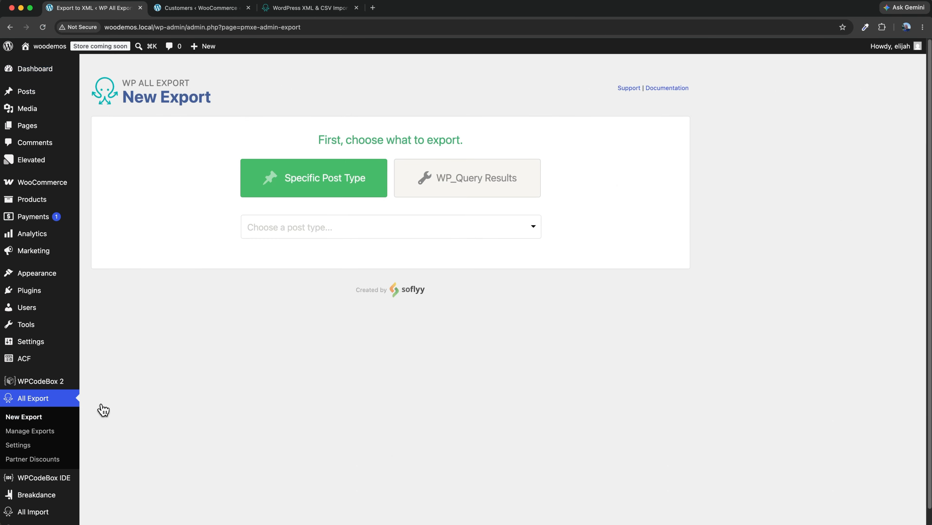
click(327, 231)
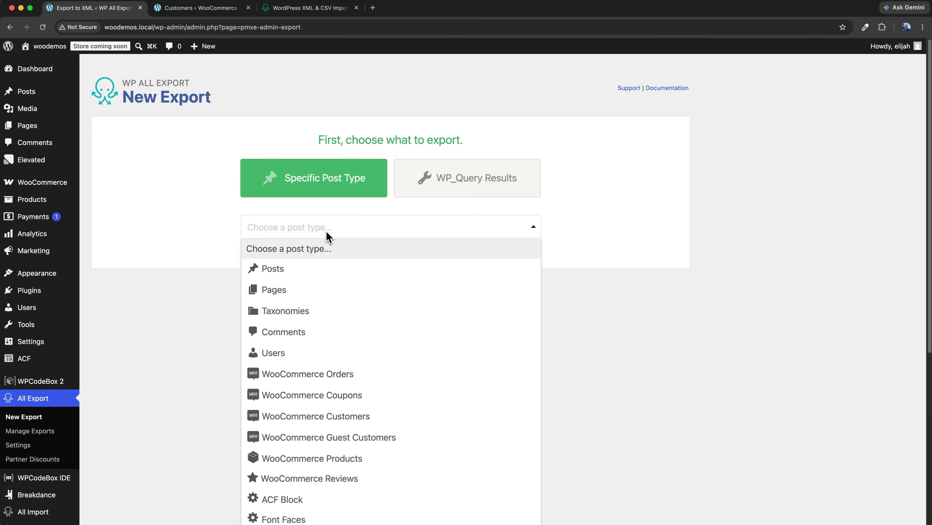
click(328, 416)
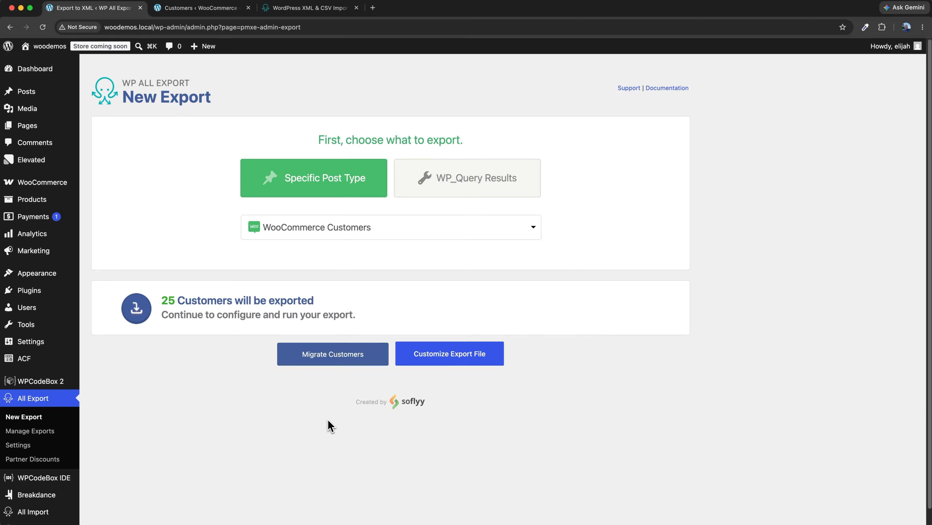
Fill in an export filter rule with element ID, rule "doesn't equal" and value 40
scroll(331, 427, down, 1)
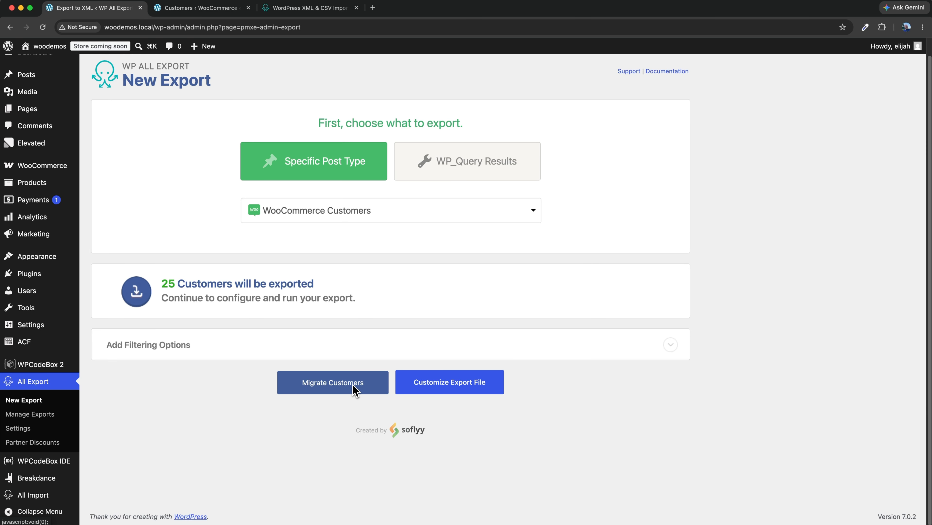
click(667, 346)
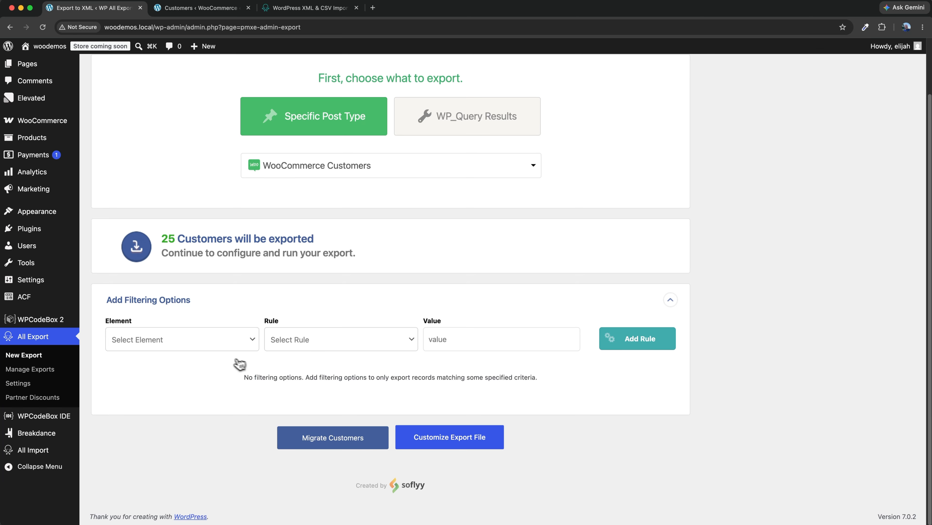
click(222, 344)
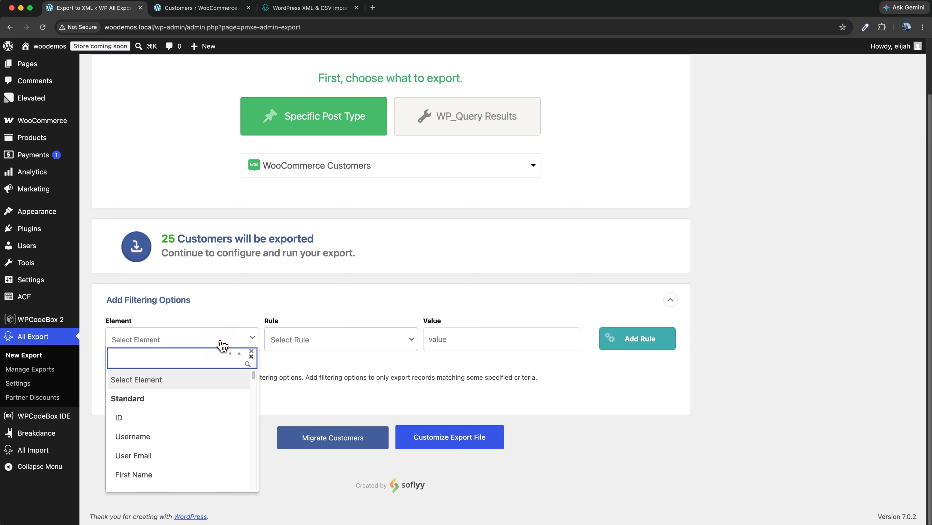
click(160, 418)
click(332, 347)
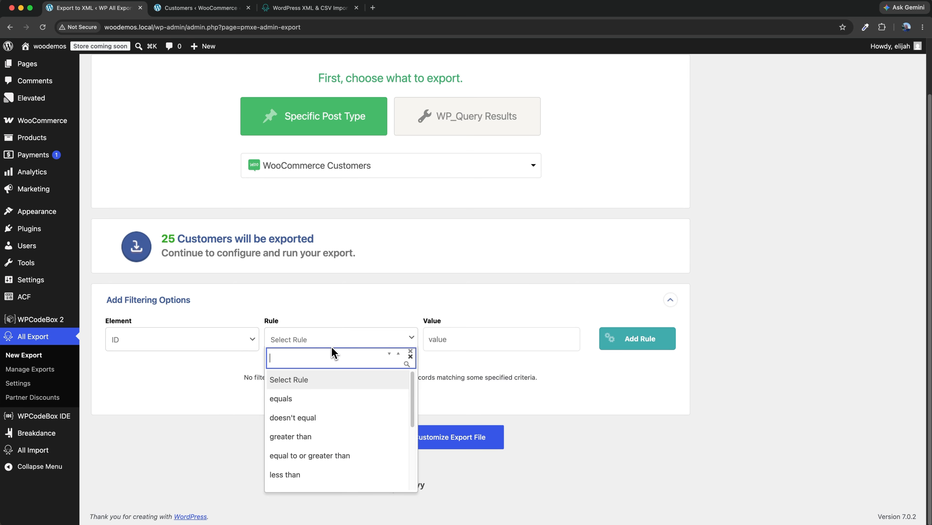
click(314, 417)
click(467, 336)
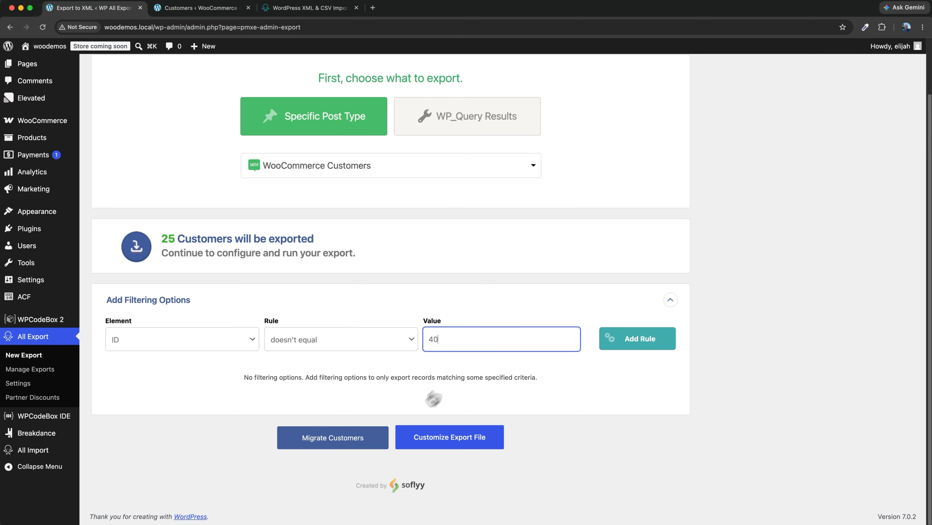
Run the customer migration export with the default settings and save its bundle as Customers-Export-2026-July-30-1926.zip in the WPAI folder
click(358, 440)
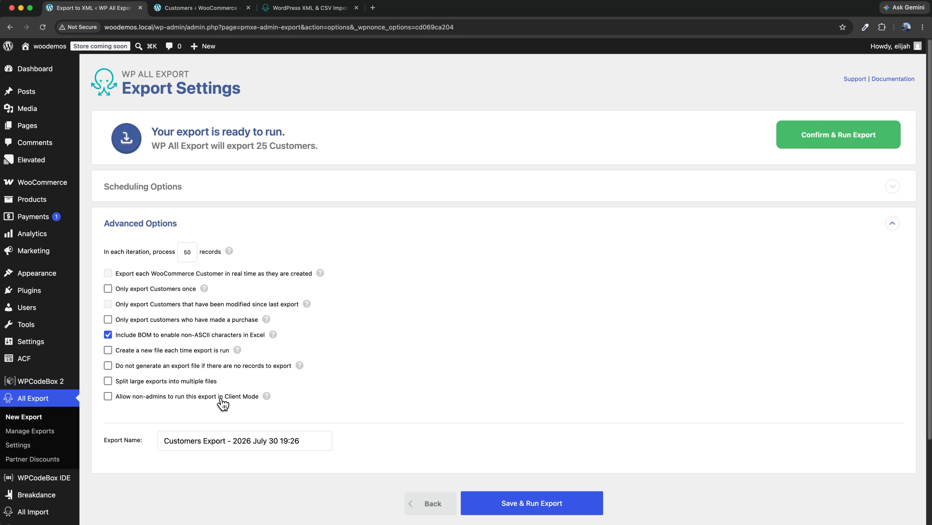
click(535, 498)
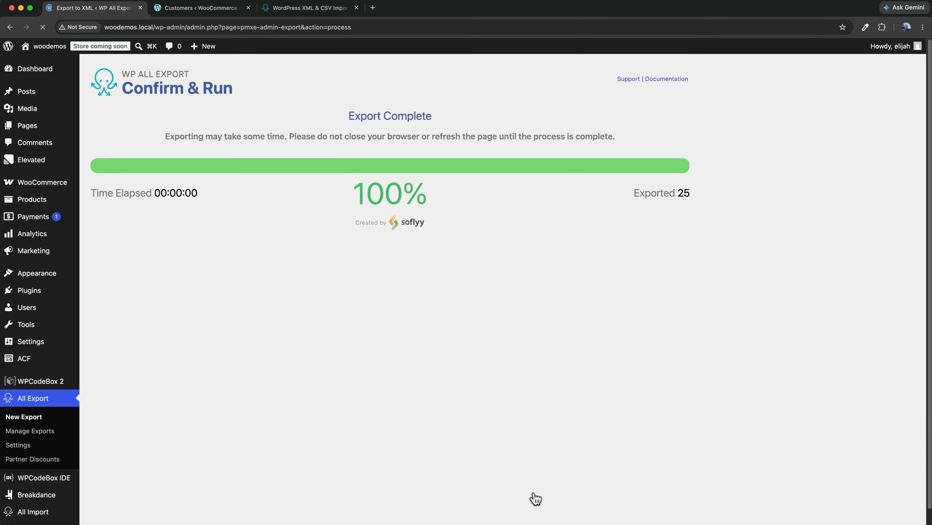
click(444, 312)
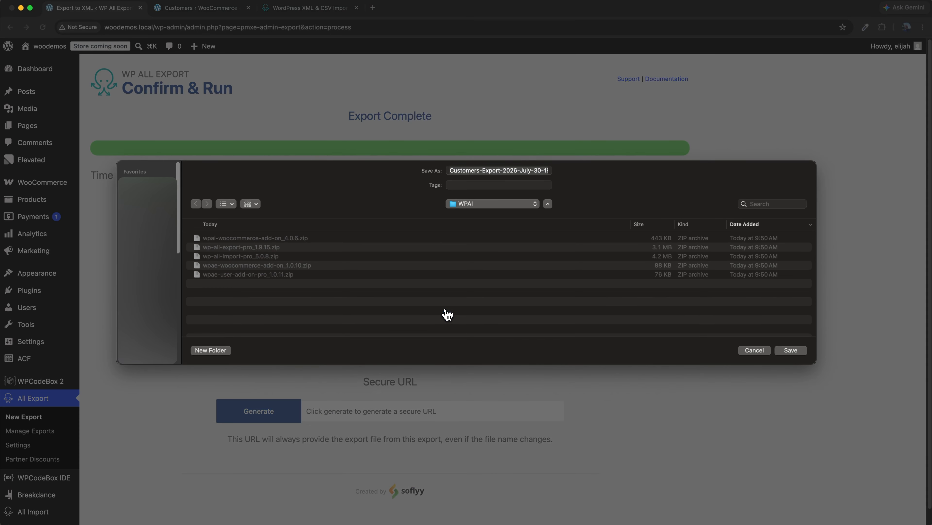
click(792, 352)
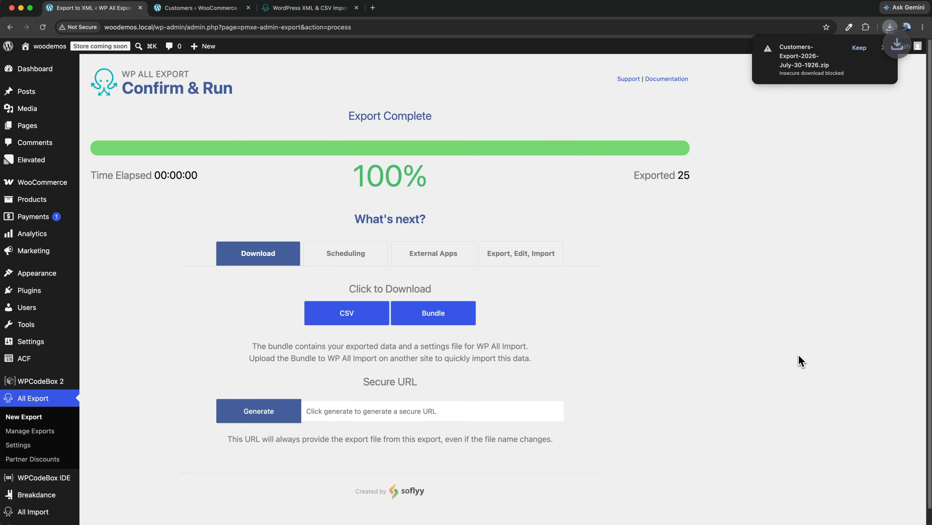
Start a new WP All Import import on the destination site and upload Customers-Export-2026-July-30-1926.zip
click(217, 11)
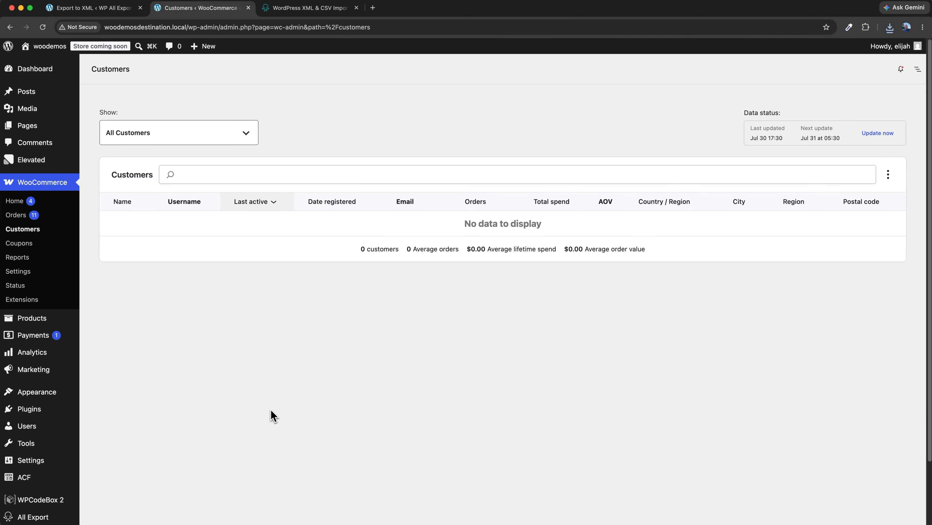
scroll(63, 392, down, 3)
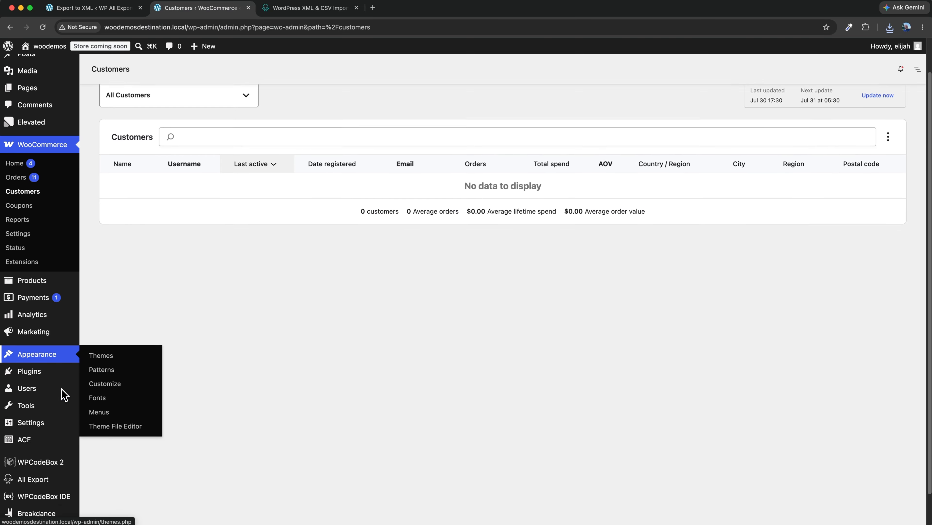
mouse_move(47, 496)
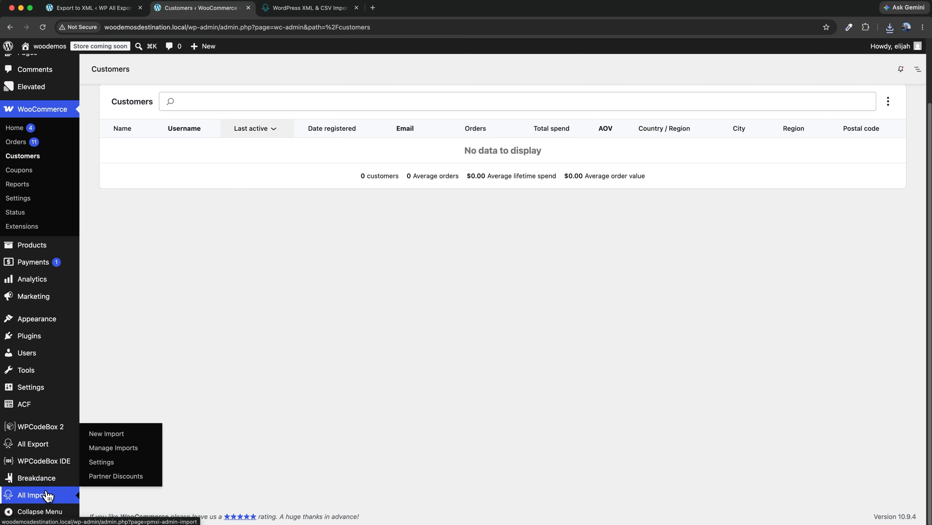
click(106, 434)
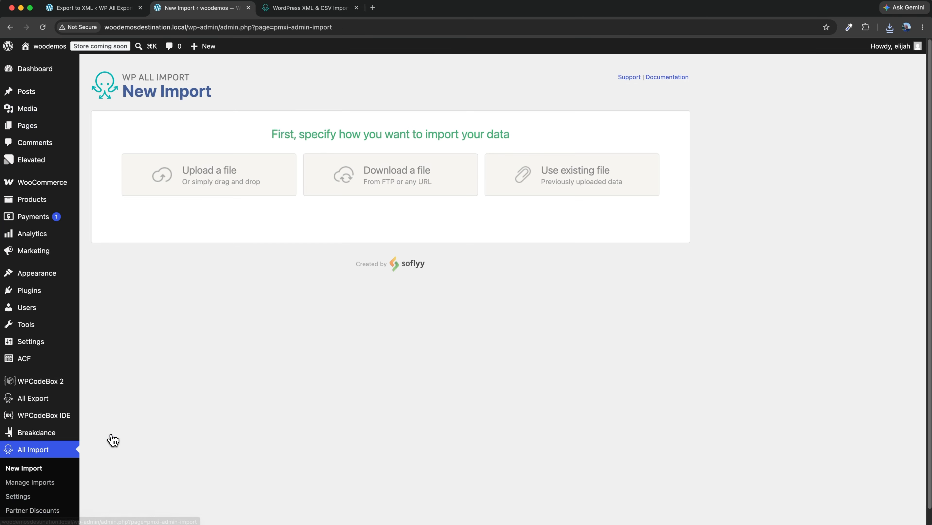
click(263, 180)
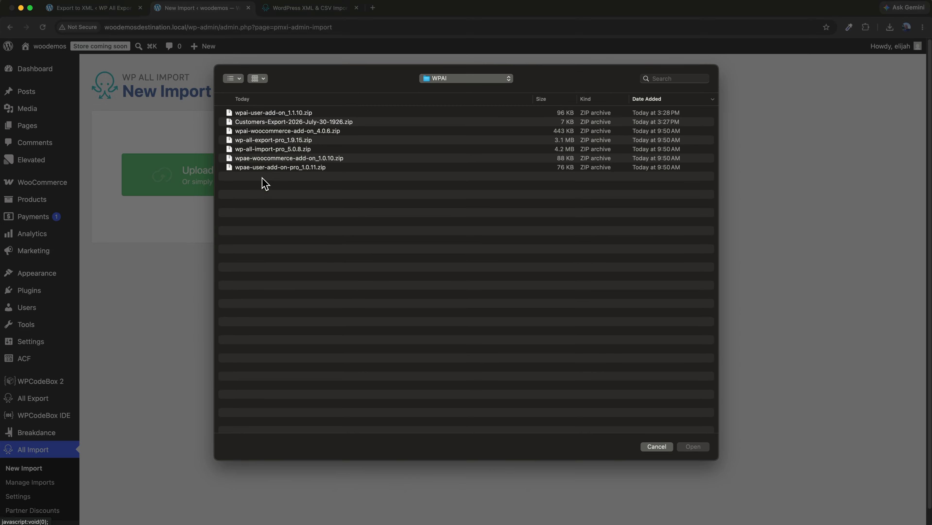
click(305, 122)
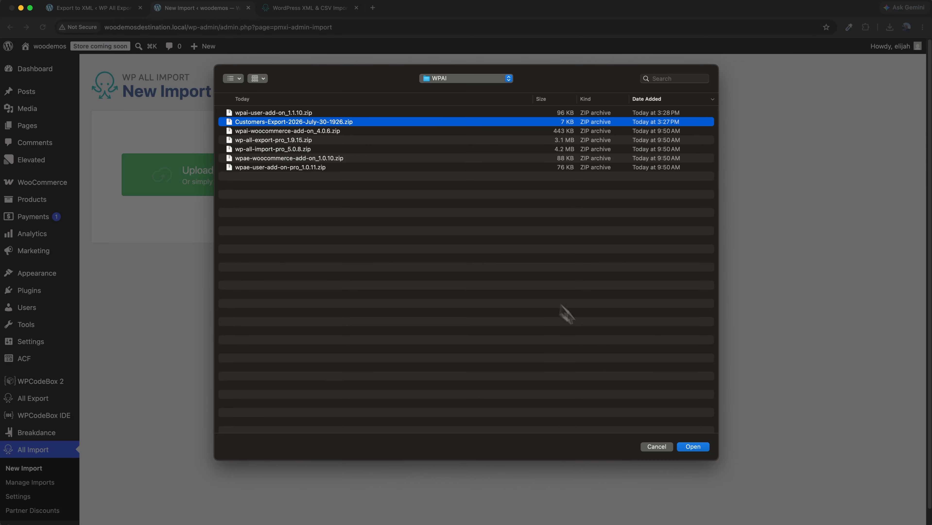
click(700, 446)
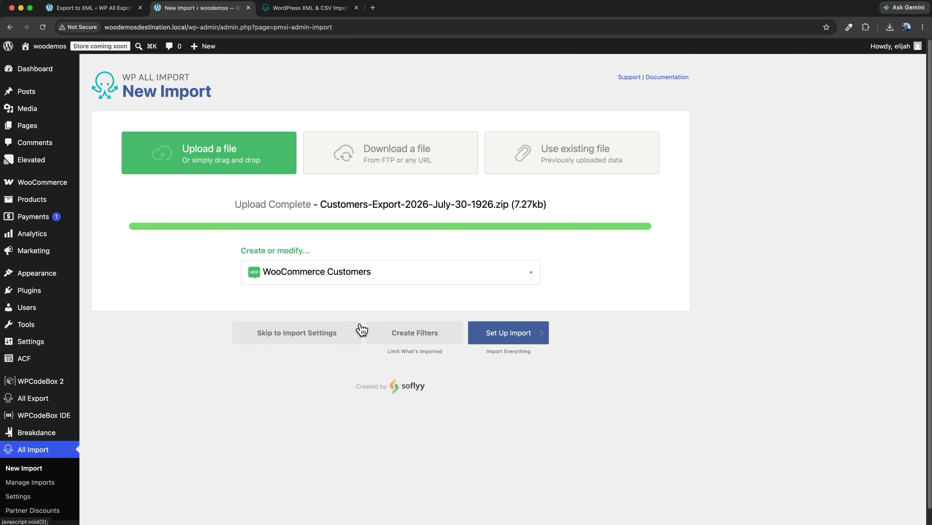
Skip to the import settings for WooCommerce Customers and review the data fields of the first record
click(309, 337)
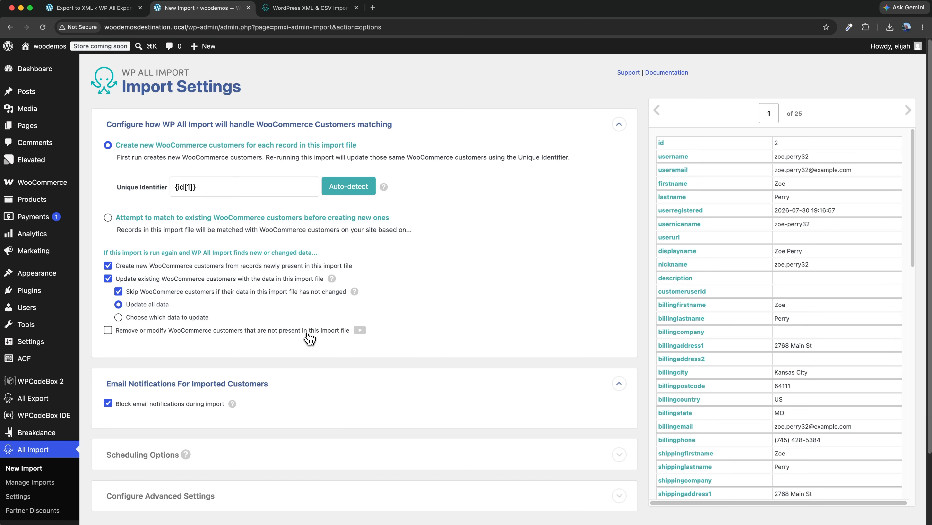
scroll(751, 250, down, 8)
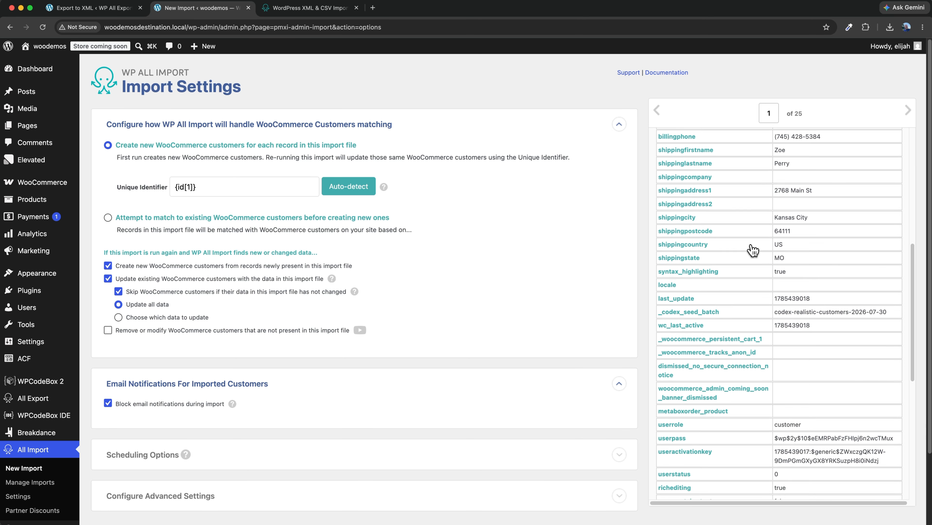
scroll(751, 250, down, 1)
scroll(751, 250, down, 6)
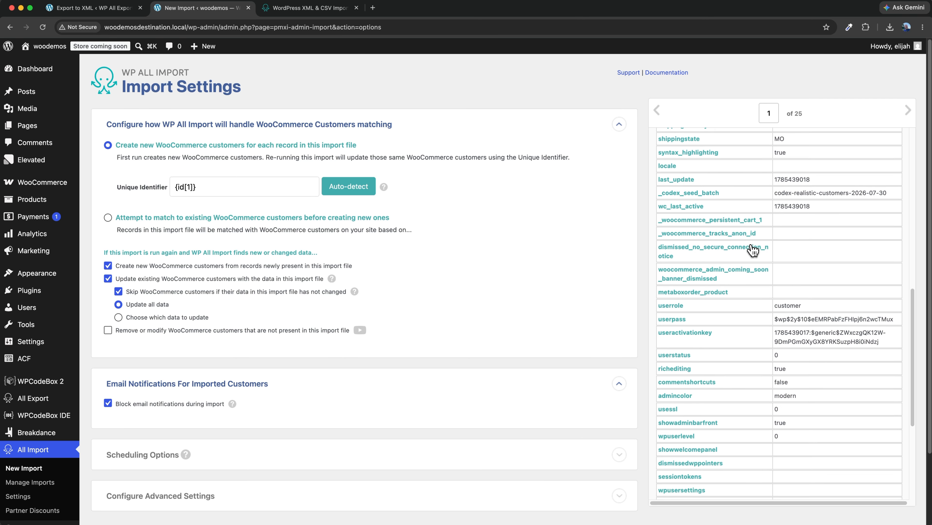
scroll(752, 250, down, 3)
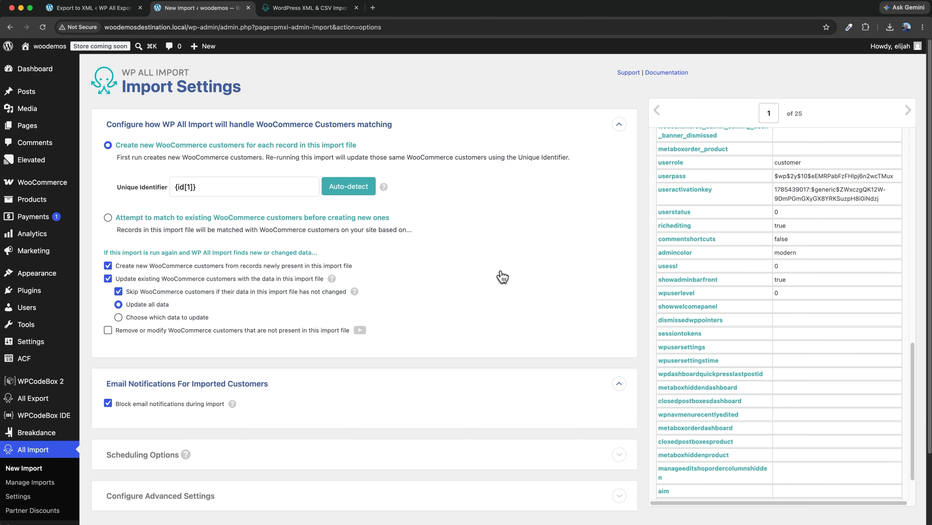
Review the advanced import settings, keep all defaults, and confirm and run the customer import
scroll(506, 276, down, 3)
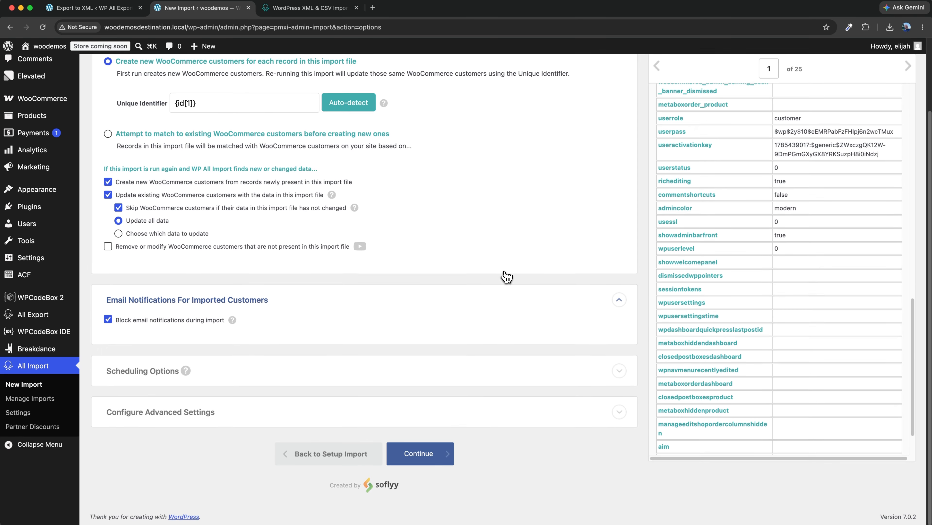
mouse_move(187, 371)
click(624, 411)
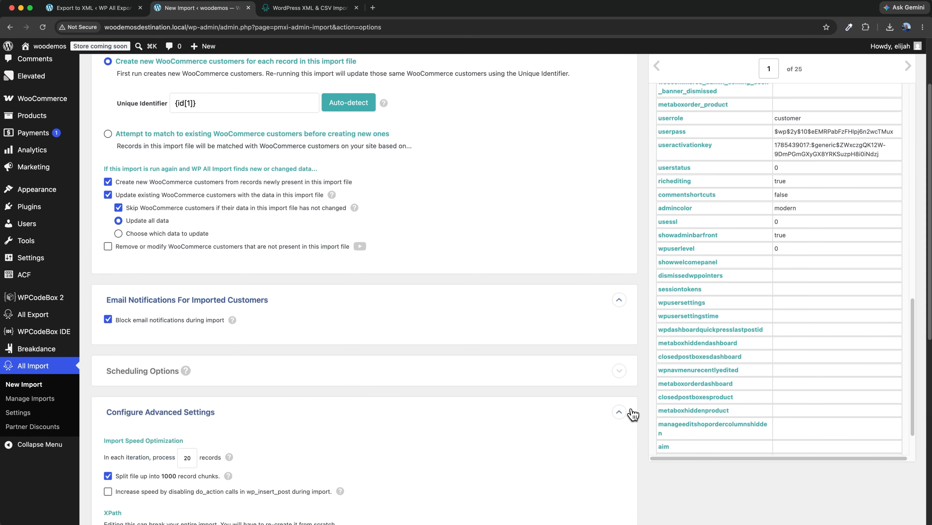
scroll(630, 415, down, 4)
scroll(630, 411, down, 2)
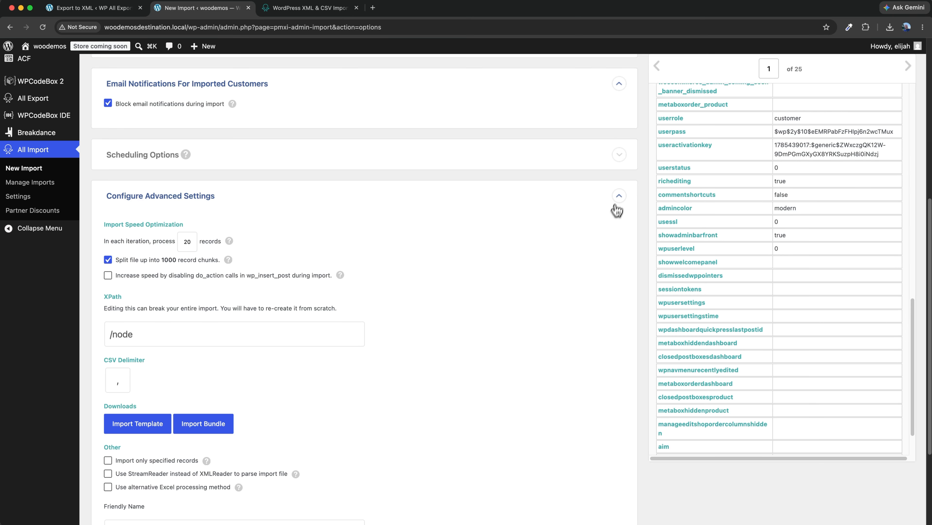
click(618, 196)
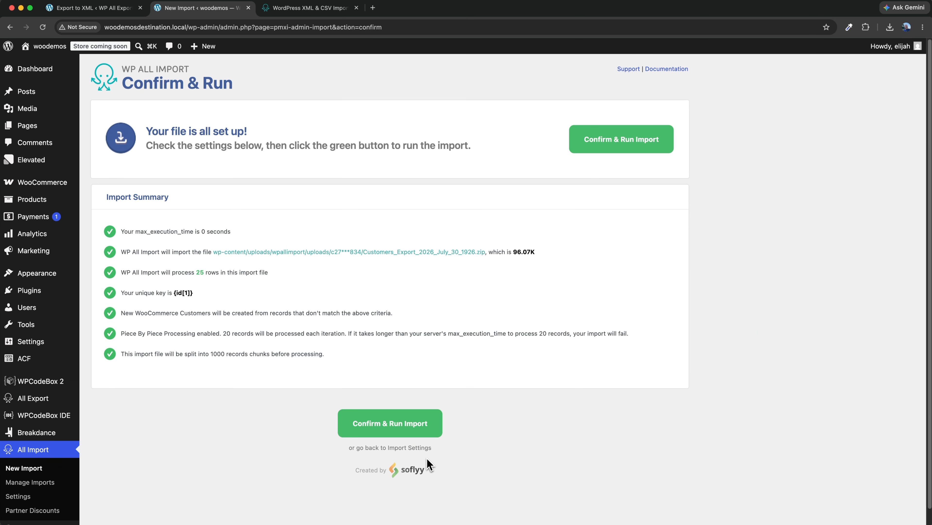
click(406, 426)
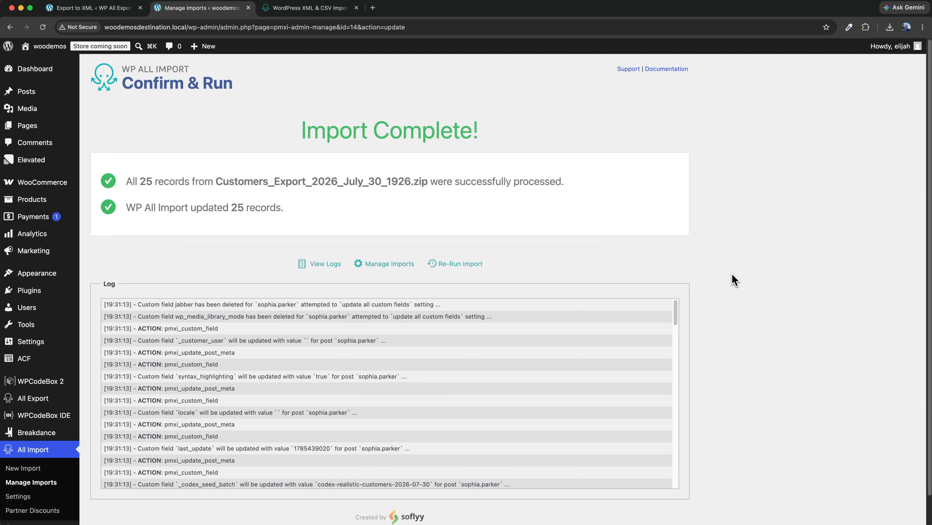
Open the destination site's WooCommerce customer list and check the imported customers
mouse_move(66, 185)
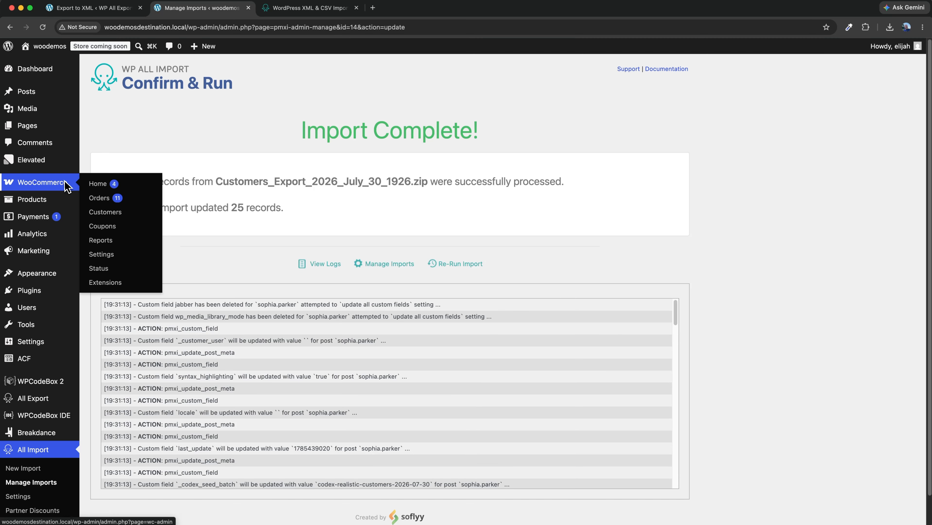
click(99, 211)
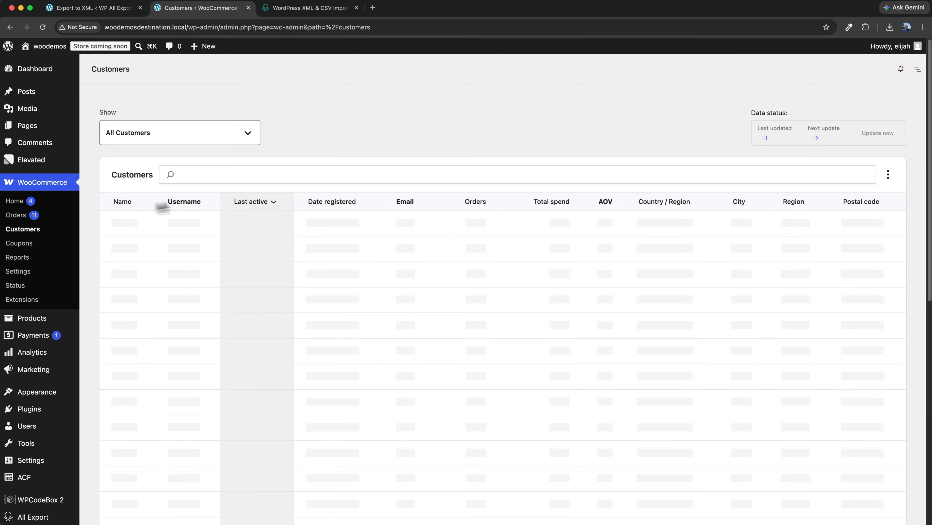
scroll(443, 240, down, 12)
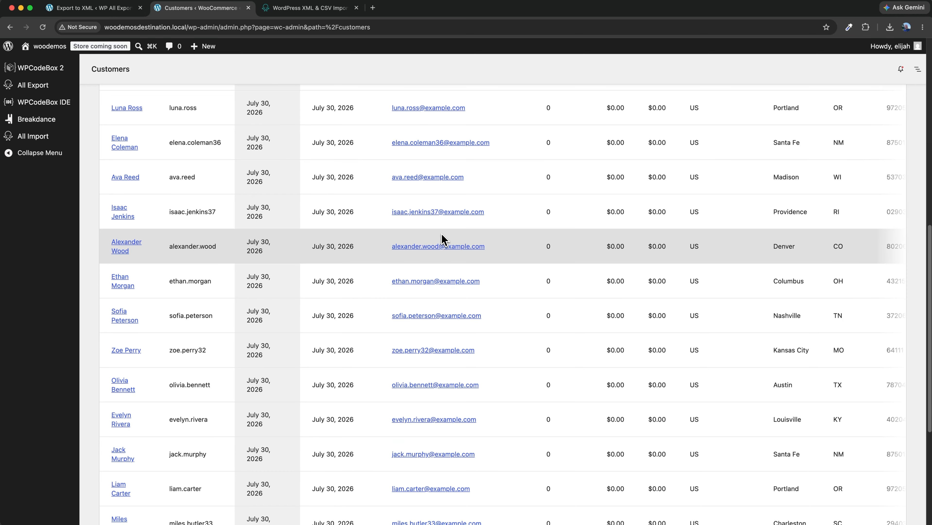
Look through the remaining imported customers to the end of the destination site's customer list
scroll(443, 239, down, 5)
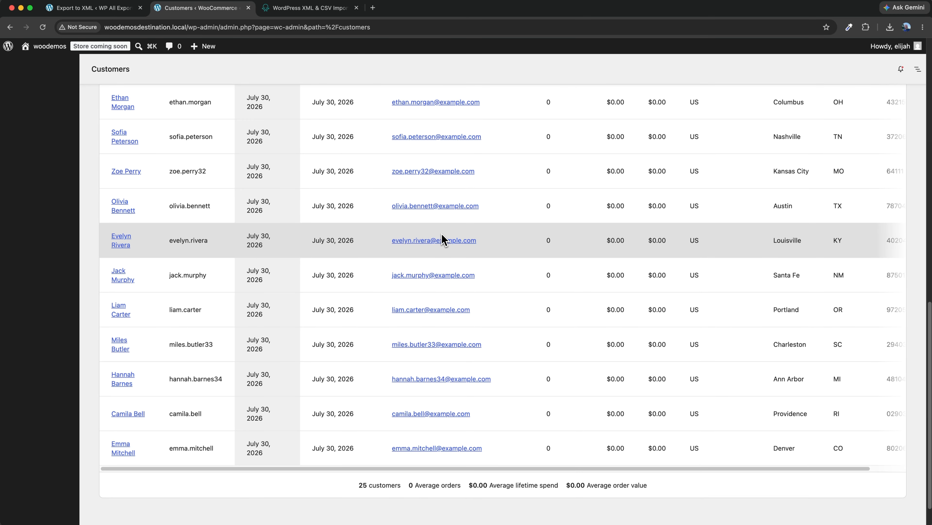
scroll(444, 239, up, 17)
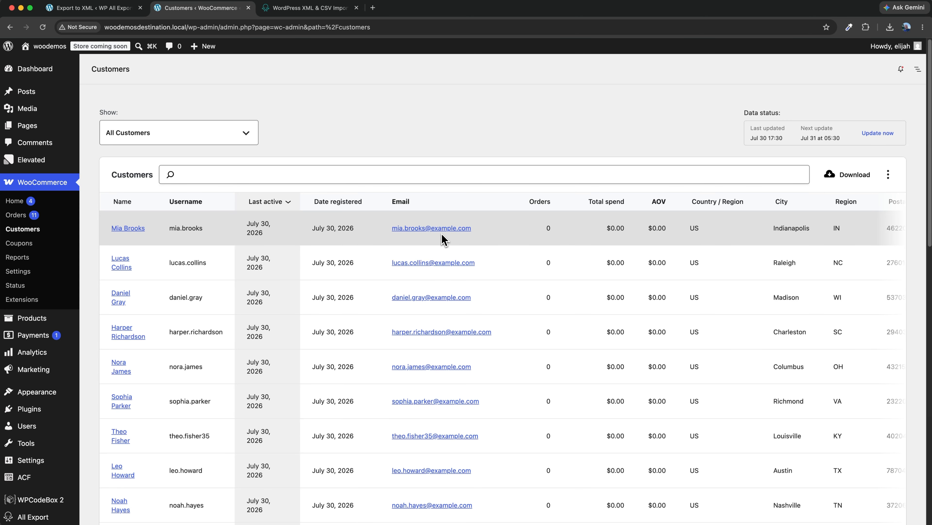
Switch to the source site's new export, choose WooCommerce Customers as the post type, and open the export file customization
click(116, 9)
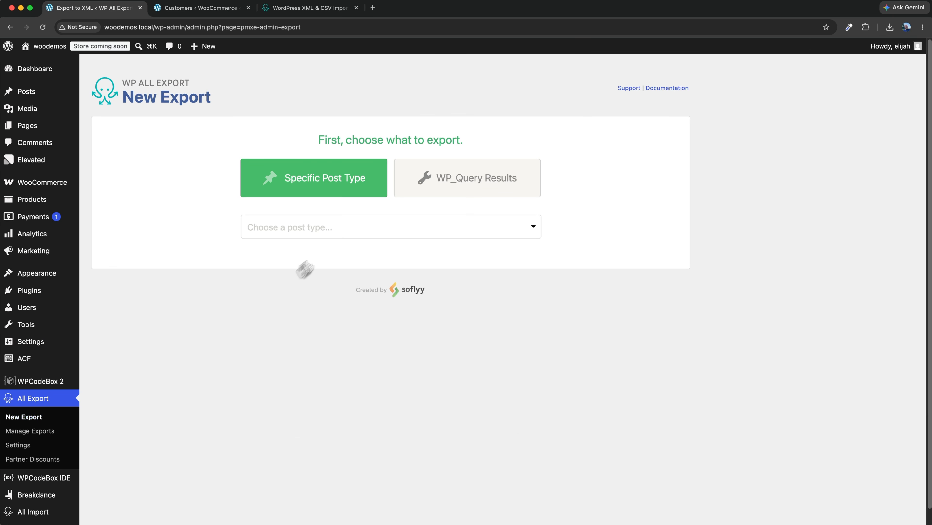
click(342, 232)
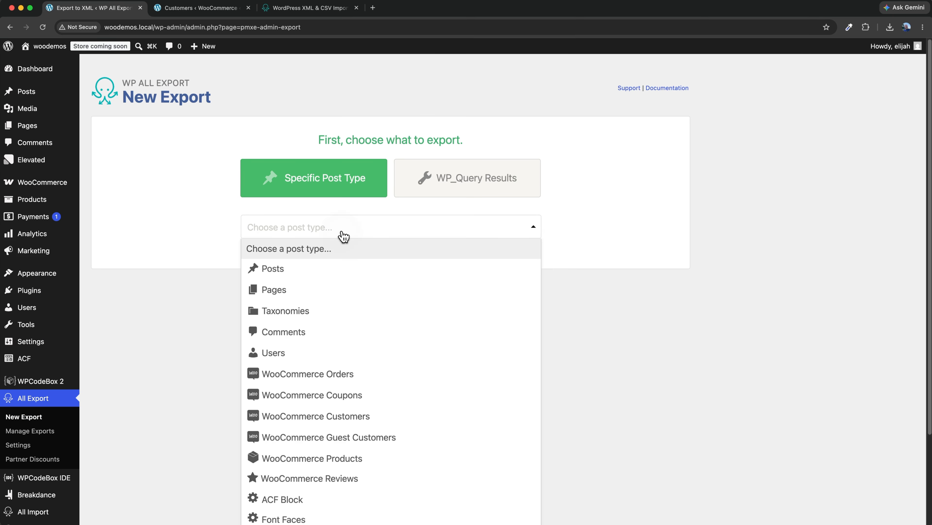
click(334, 415)
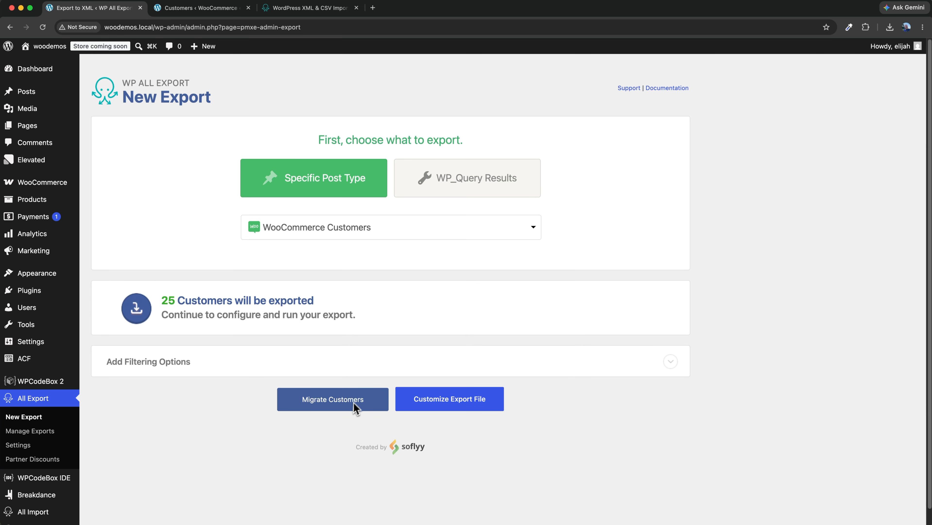
click(453, 406)
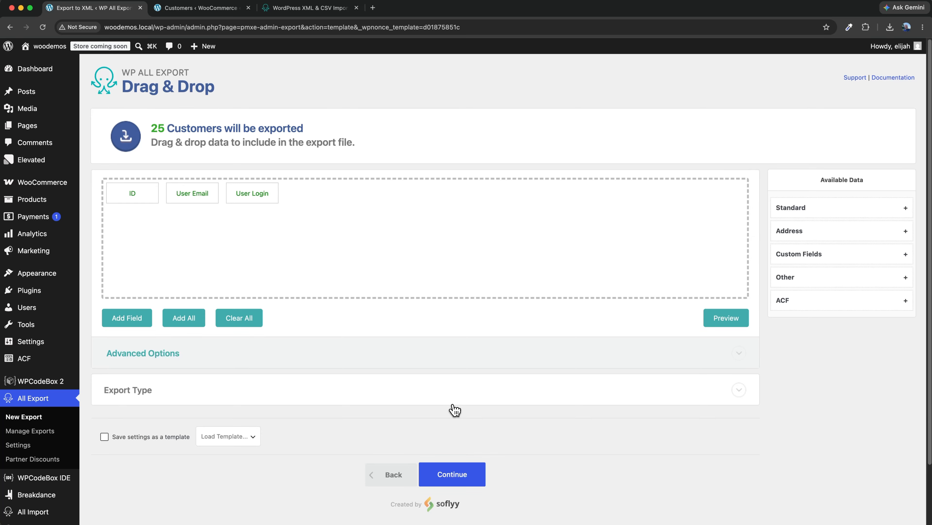
Add the Nickname field from the Standard data to the customer export
click(895, 207)
scroll(895, 208, down, 2)
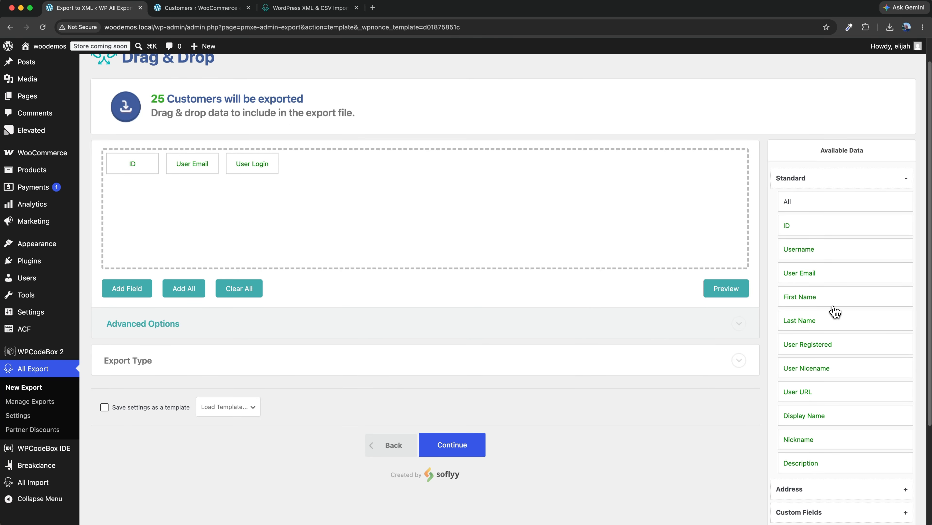
drag(798, 439, 558, 216)
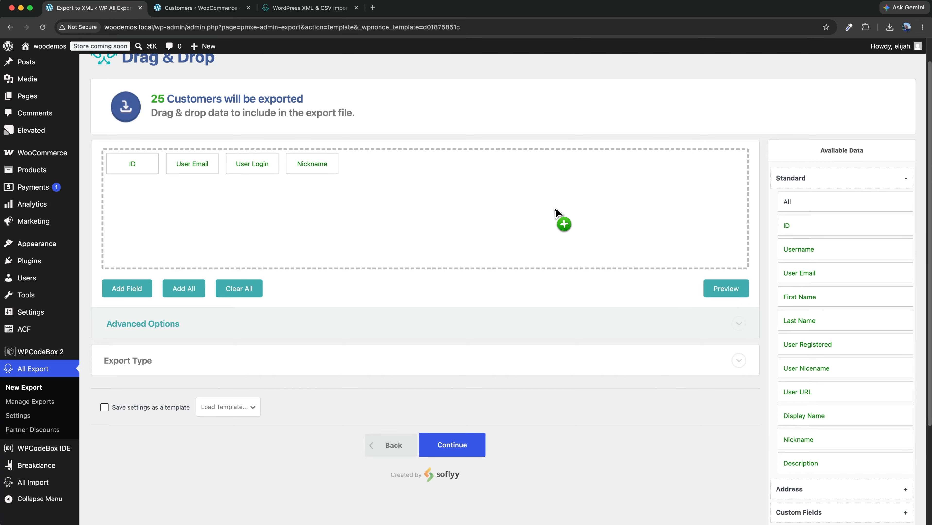
click(906, 179)
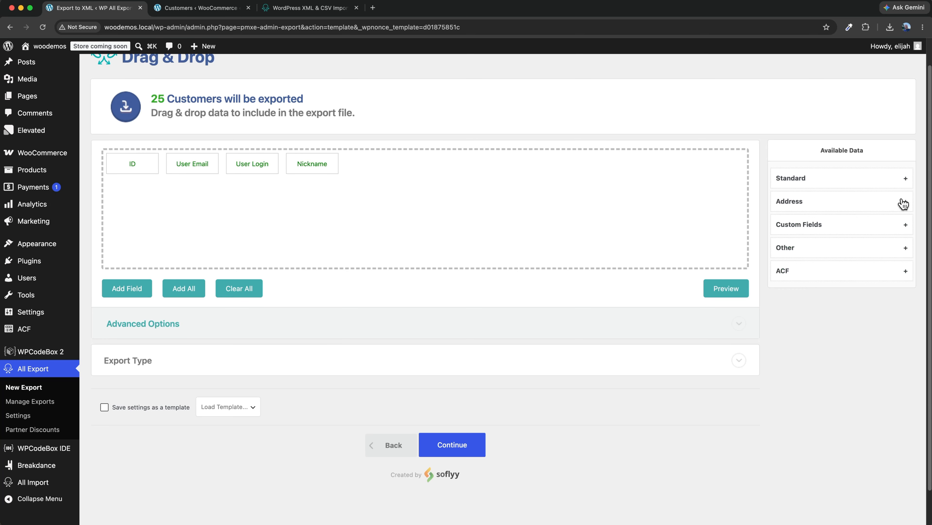
Add the Billing First Name, Billing Last Name and Billing Company fields from the Address data to the export
click(899, 201)
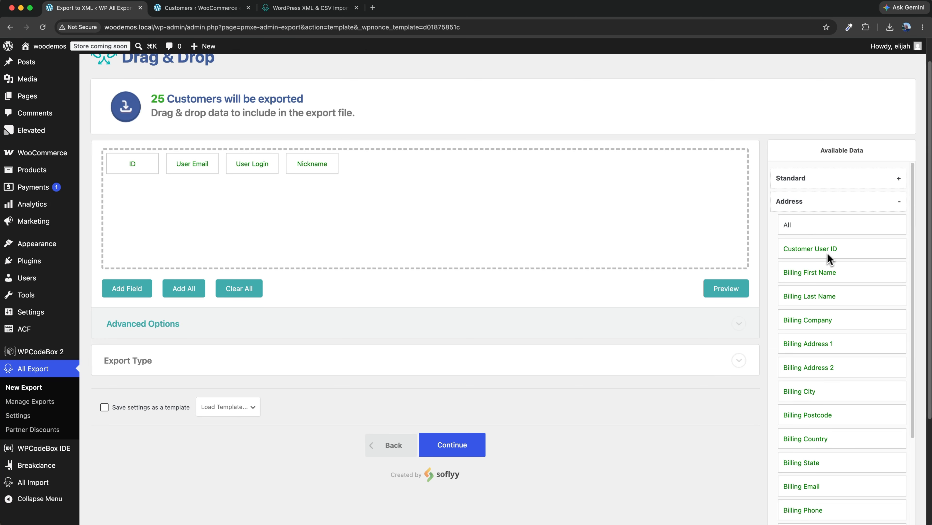
drag(793, 268, 586, 180)
drag(793, 293, 643, 215)
drag(820, 327, 644, 222)
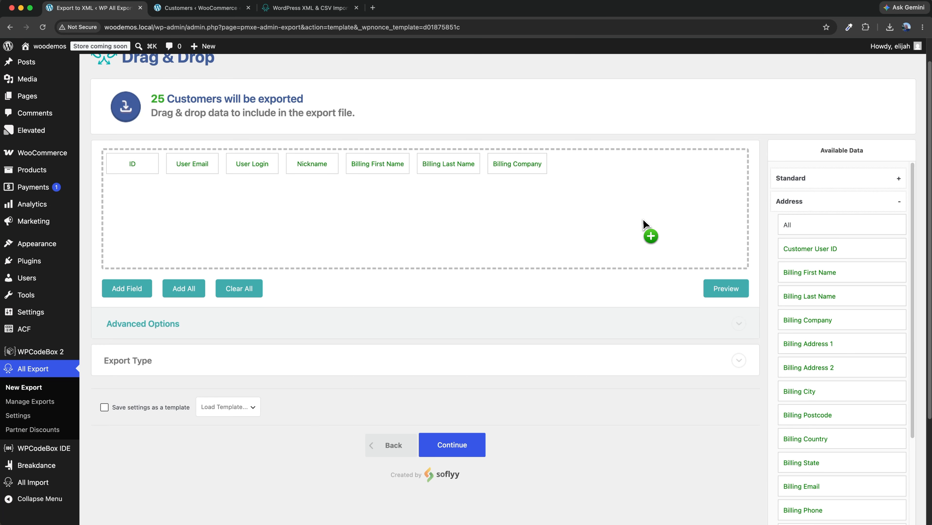
click(892, 205)
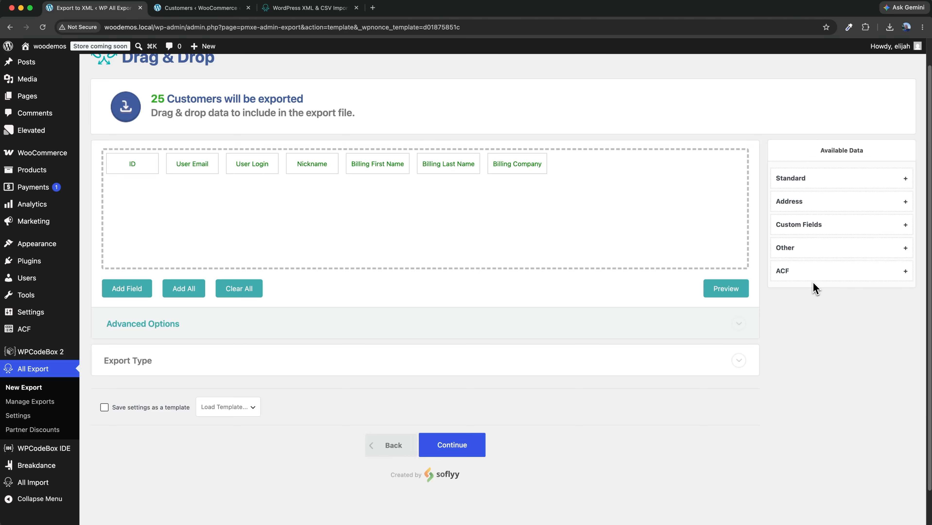
Examine the file formats offered for the Spreadsheet and Feed export types, ending on Spreadsheet with CSV File
click(738, 361)
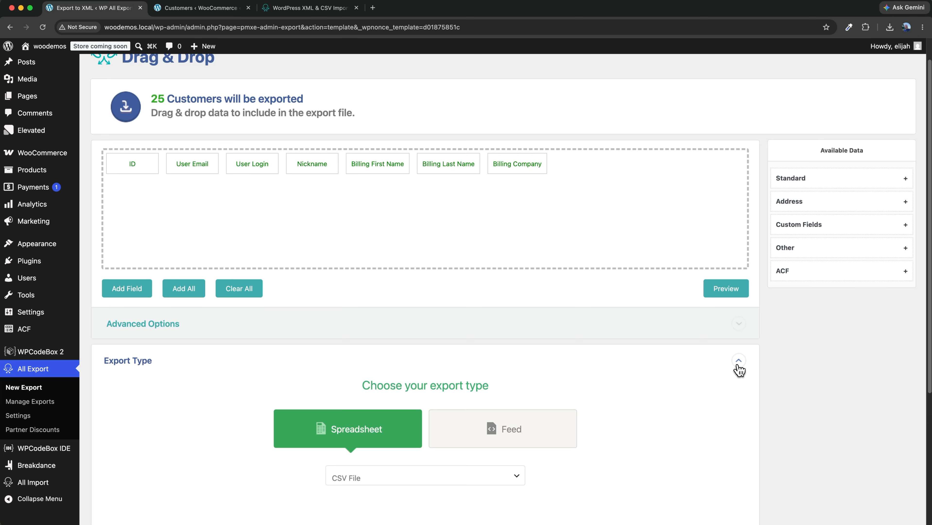
scroll(738, 363, down, 5)
scroll(738, 369, down, 2)
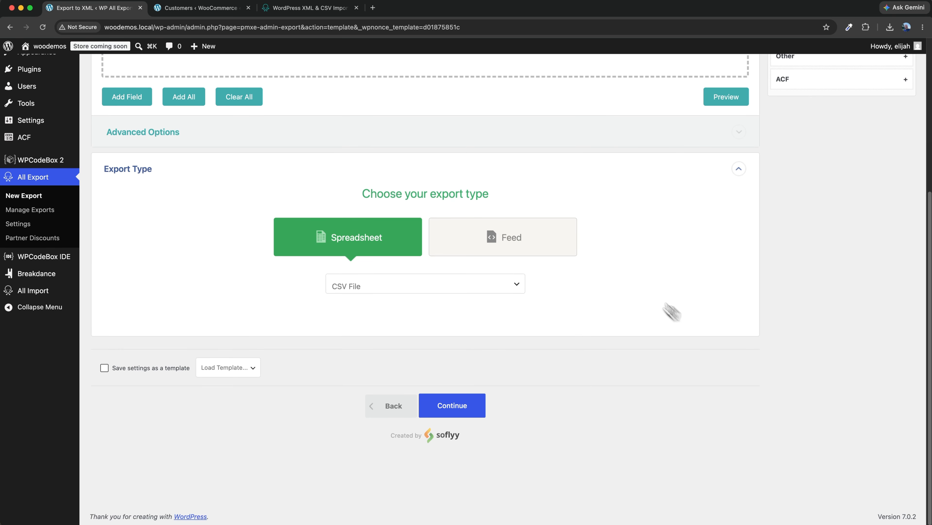
click(517, 285)
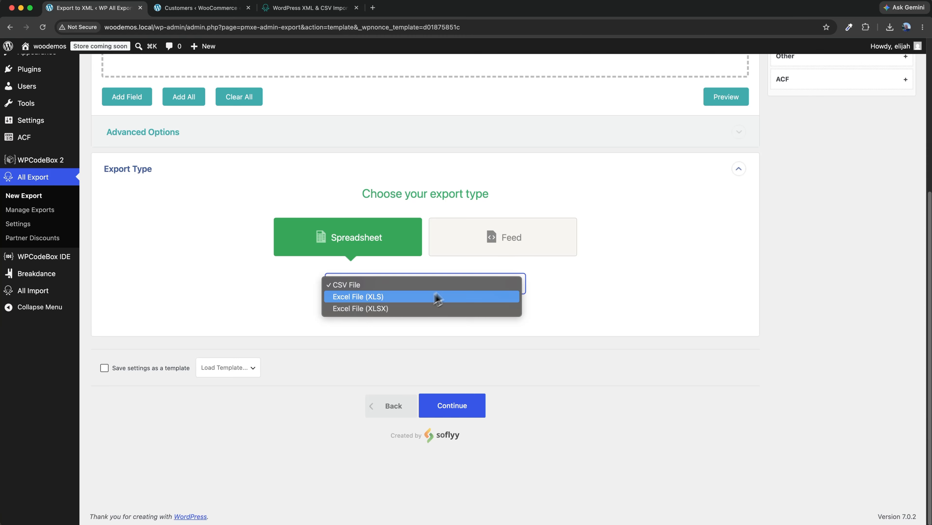
click(526, 235)
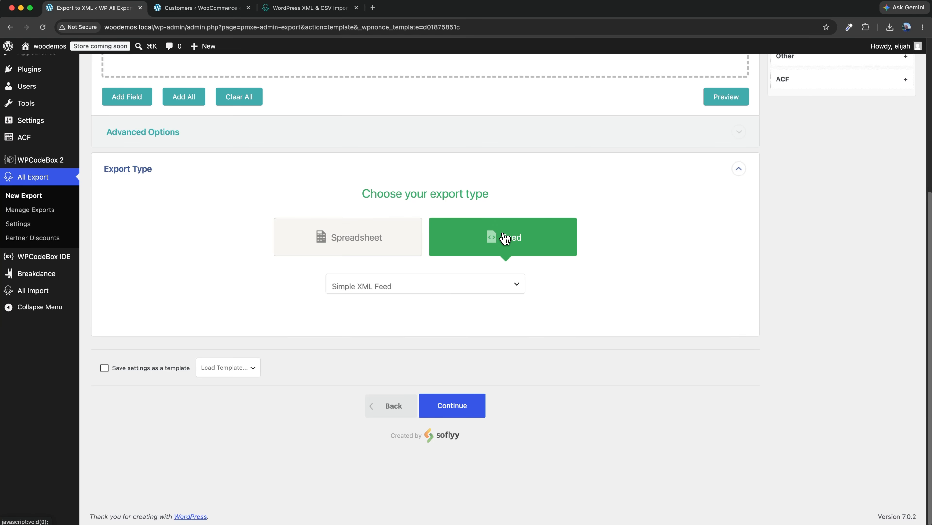
click(504, 286)
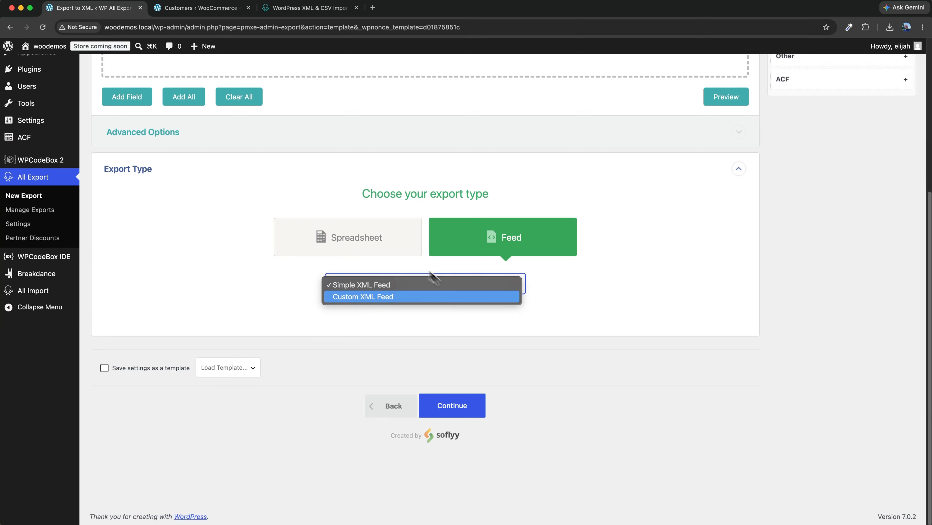
click(390, 242)
click(356, 244)
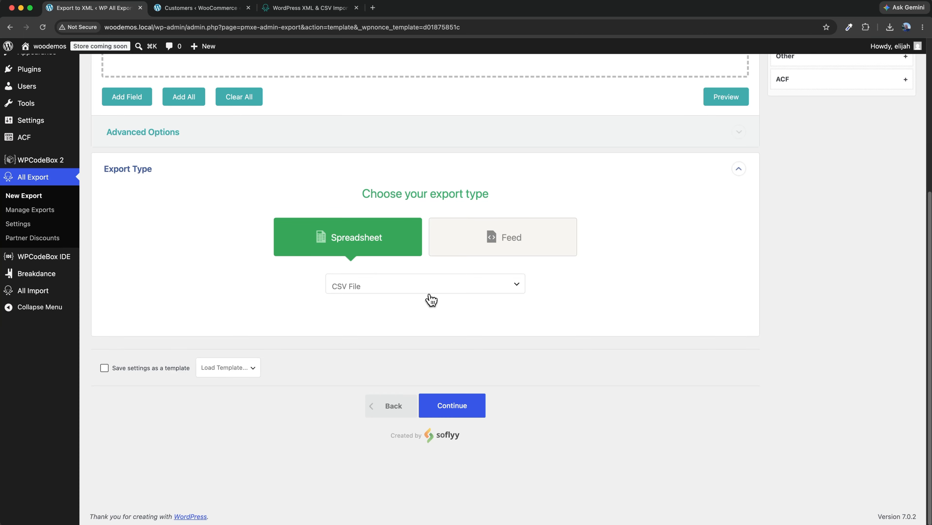
Continue with the default export settings, run the customer export, and download the result as CSV
click(472, 409)
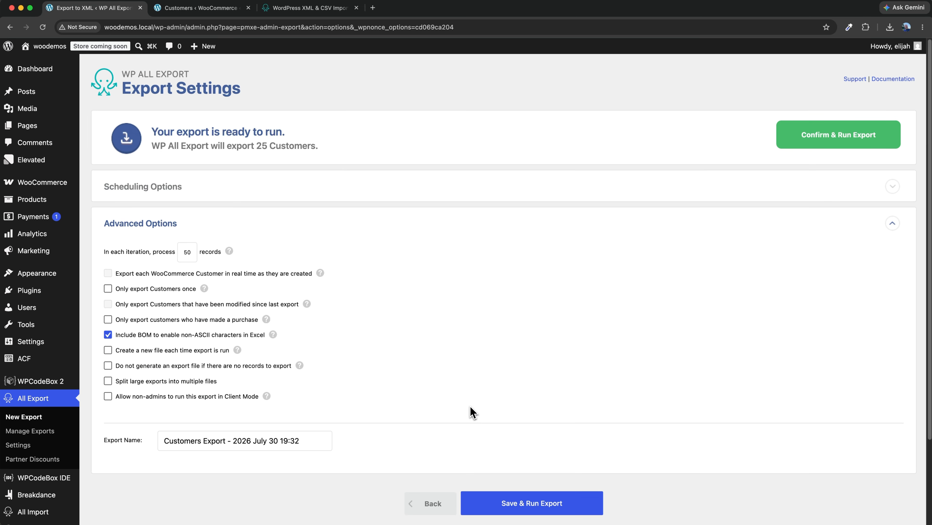
scroll(459, 340, down, 3)
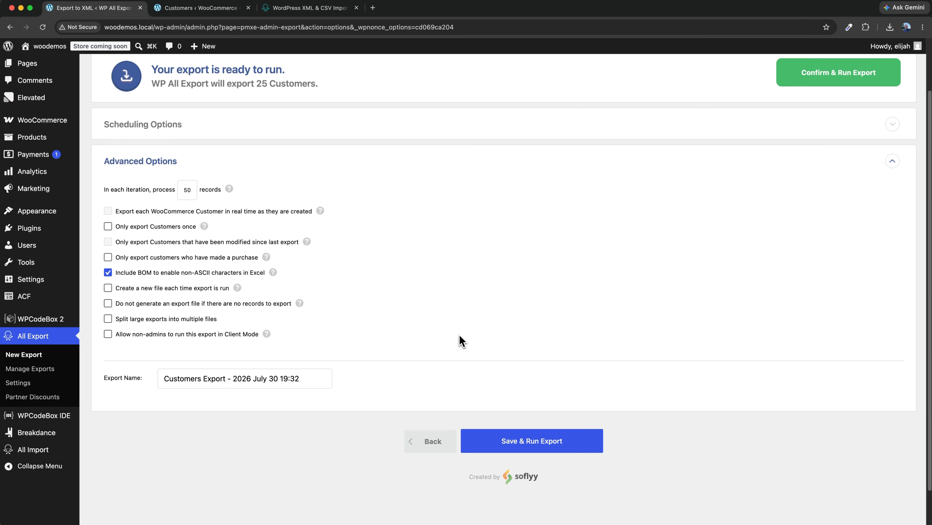
click(544, 447)
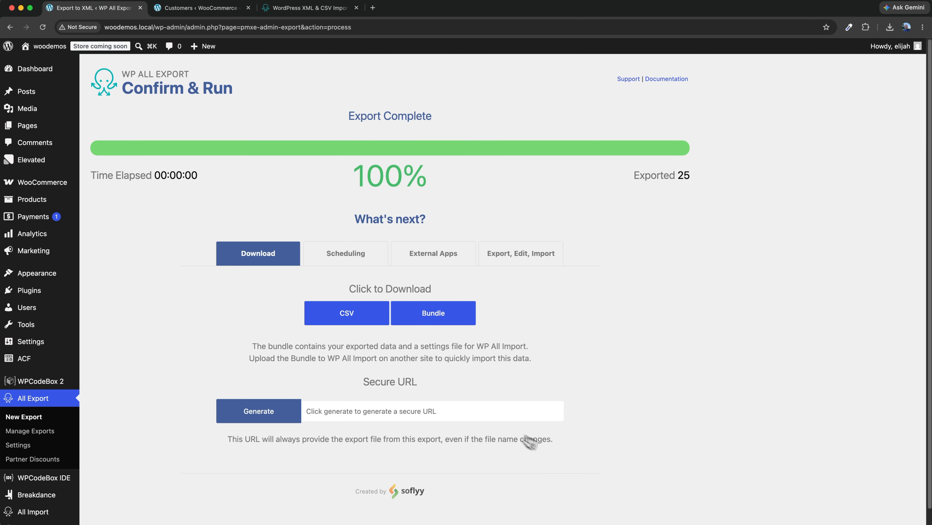
click(347, 313)
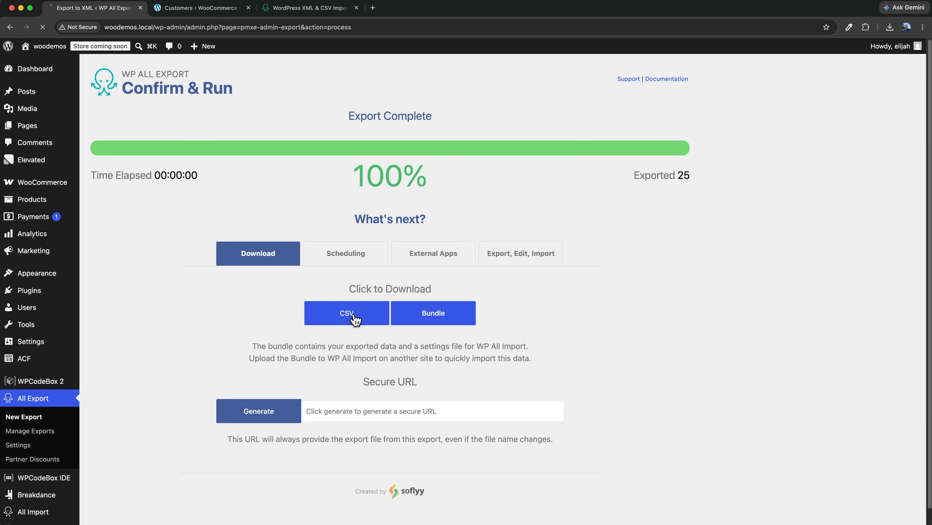
Start a new WP All Import import on the destination site and upload Customers-Export-2026-July-30-1932.csv
click(201, 11)
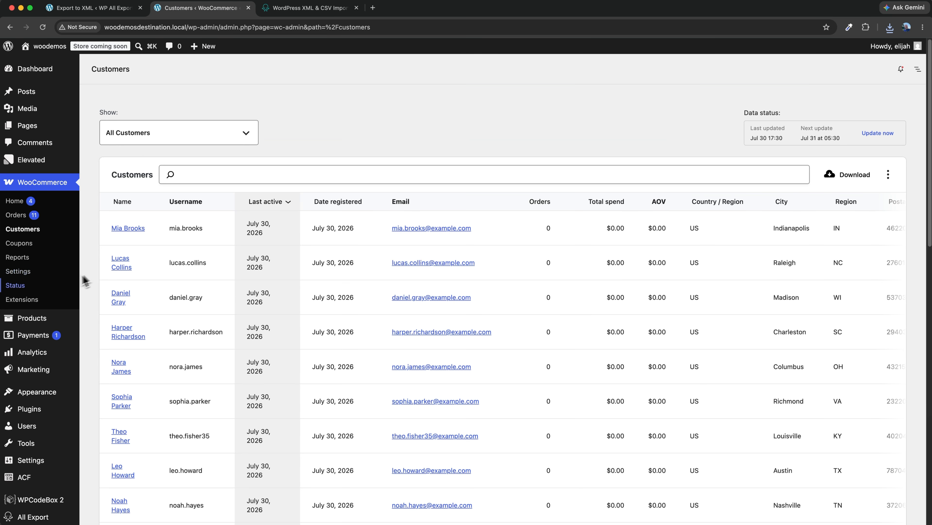
scroll(85, 282, down, 8)
mouse_move(48, 280)
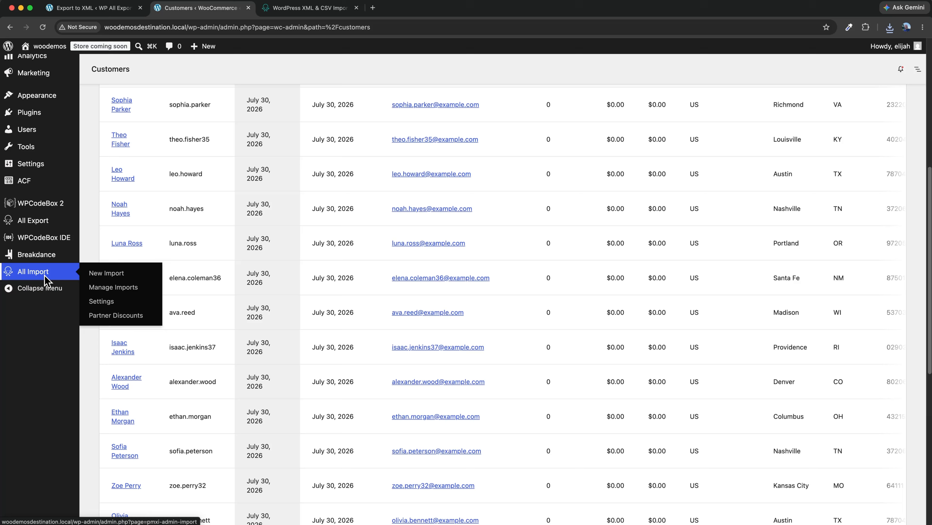
click(97, 279)
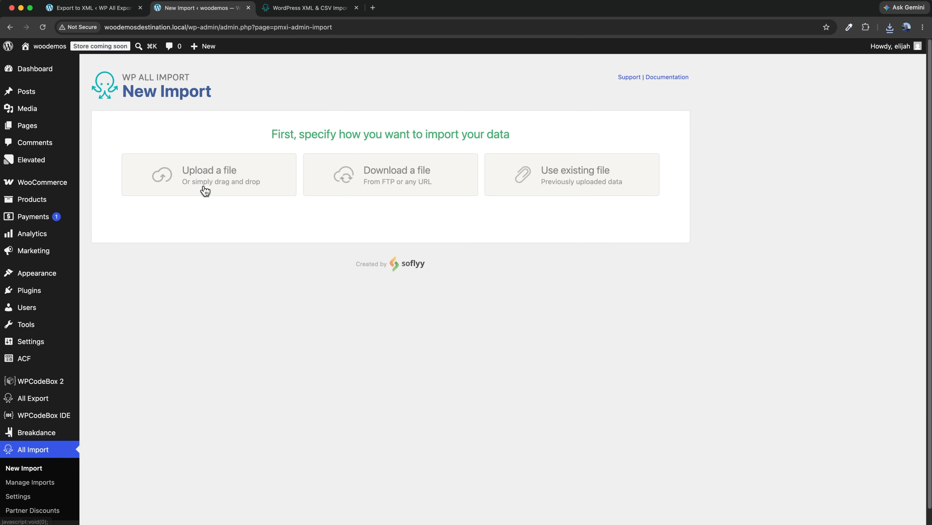
click(205, 191)
click(343, 113)
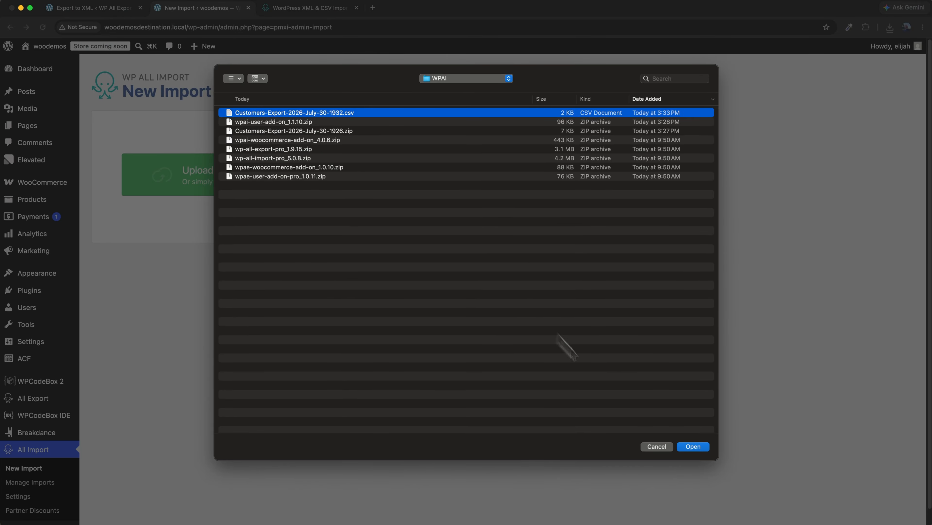
click(691, 446)
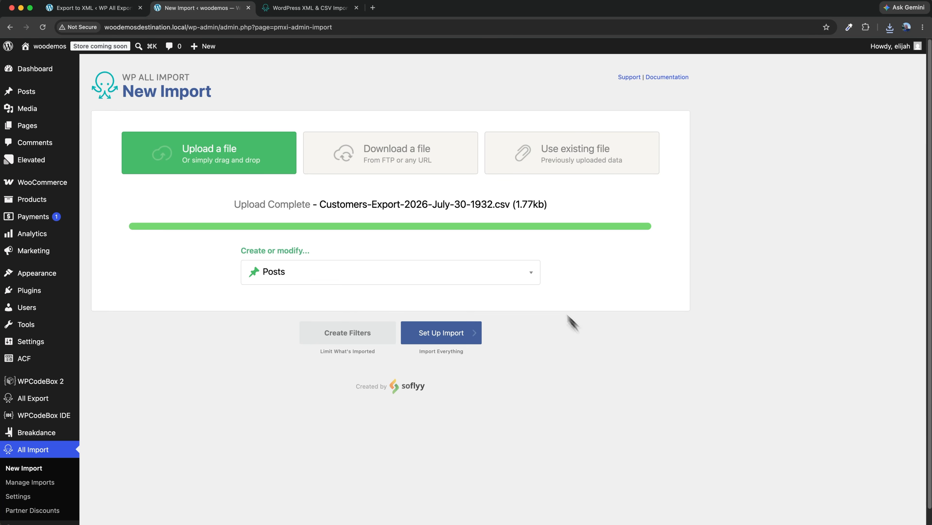
Set the import to create or modify WooCommerce Customers and proceed to set up the import
click(531, 278)
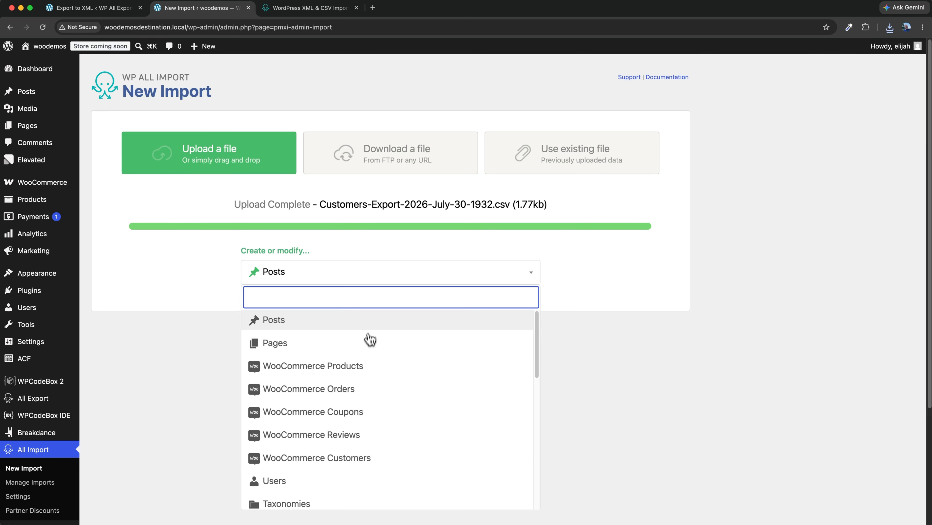
click(414, 459)
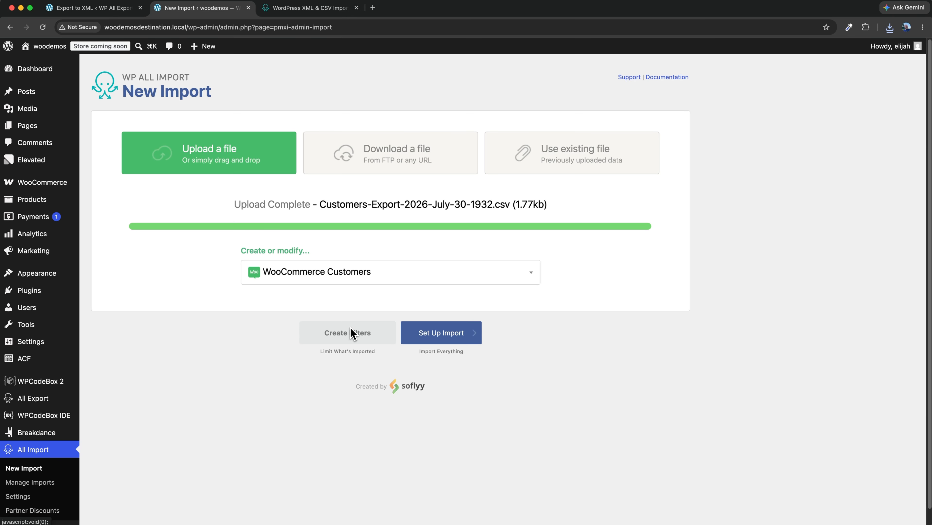
click(451, 335)
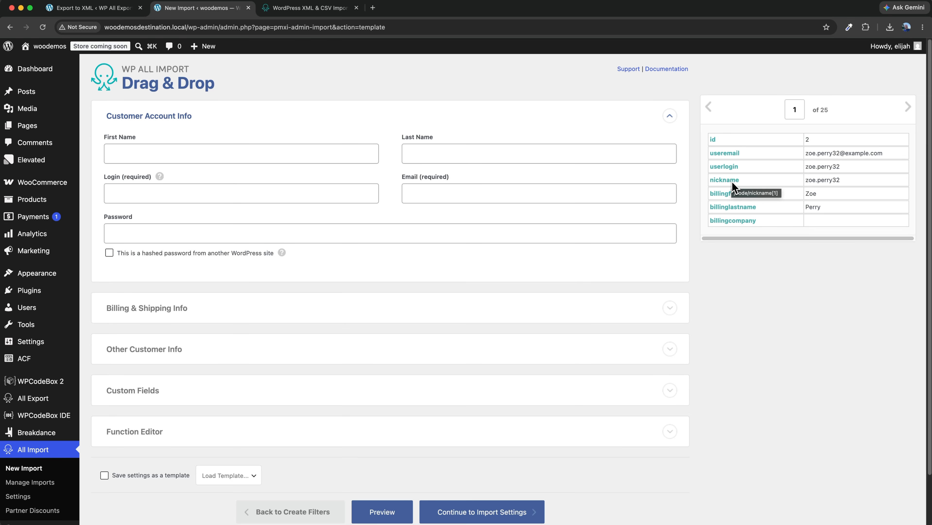
Map the nickname element of the CSV to the Nickname field under Other Customer Info
click(669, 348)
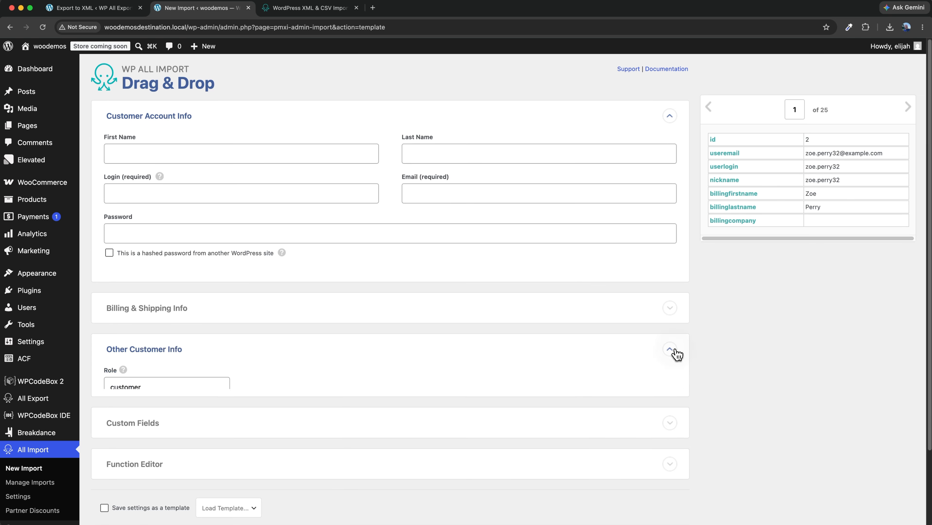
scroll(676, 355, down, 3)
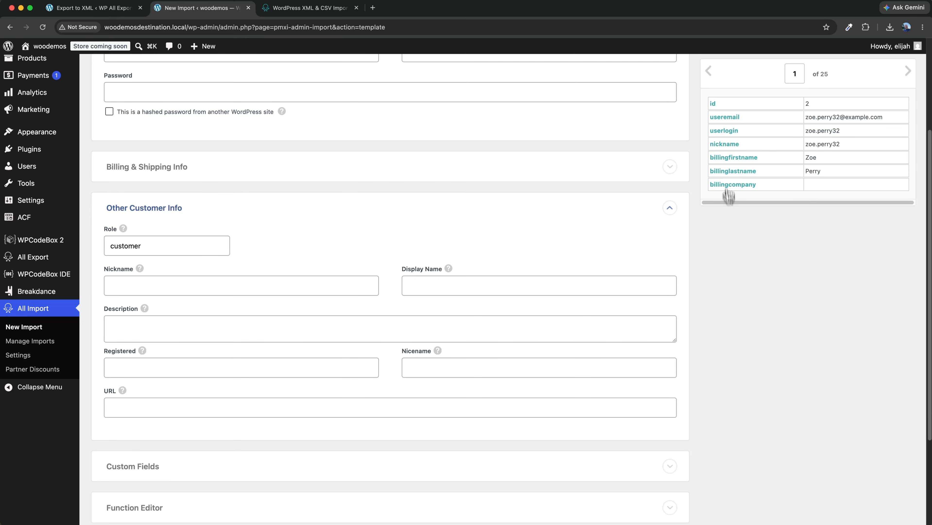
drag(722, 144, 288, 289)
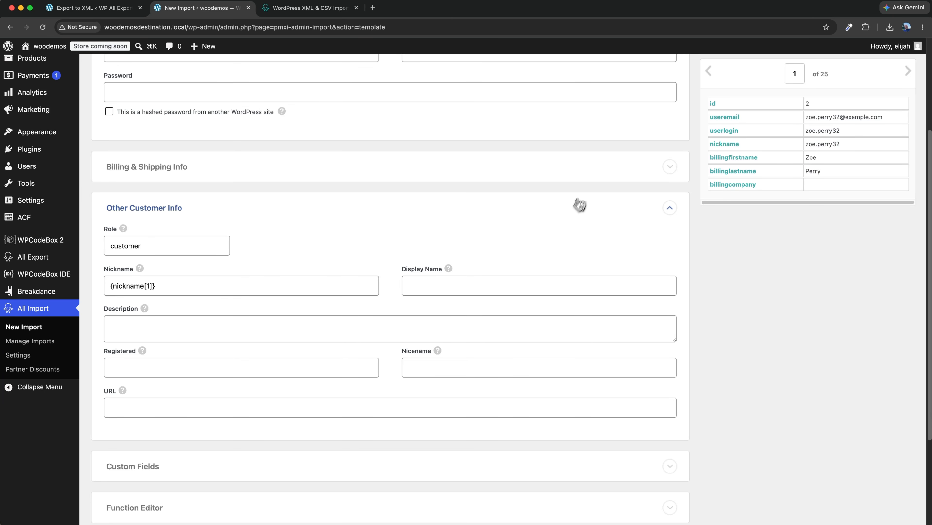
click(669, 208)
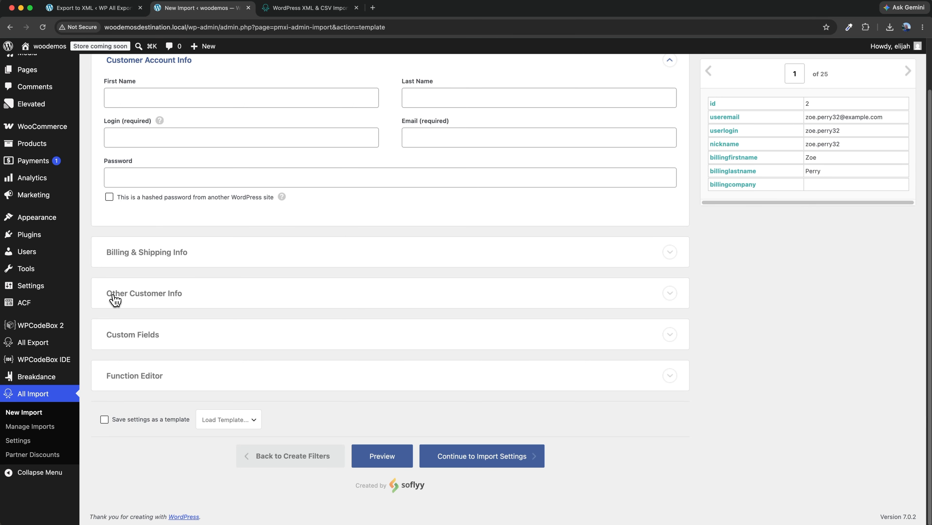
Look at the Custom Fields section and the Function Editor of the import template
click(235, 339)
click(235, 340)
click(669, 378)
scroll(755, 327, down, 4)
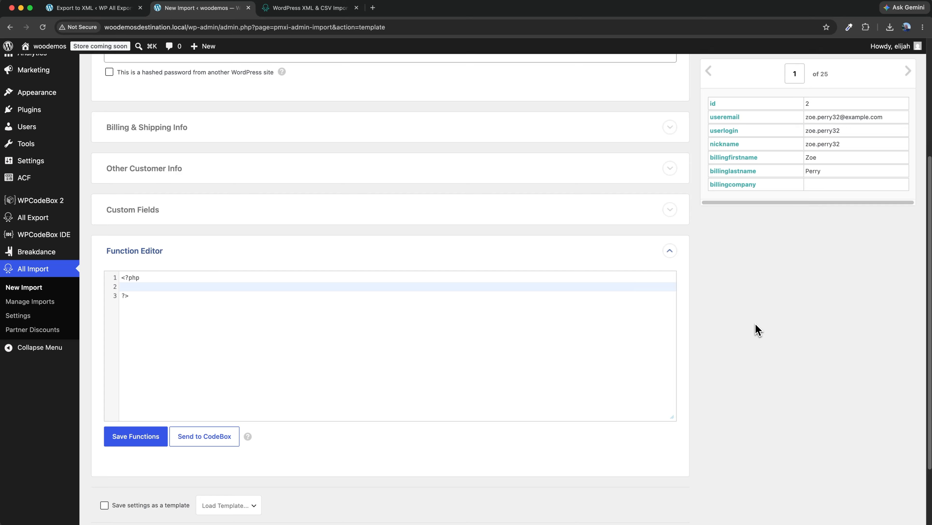
Collapse the Function Editor section and proceed from the import template to the Import Settings
click(670, 251)
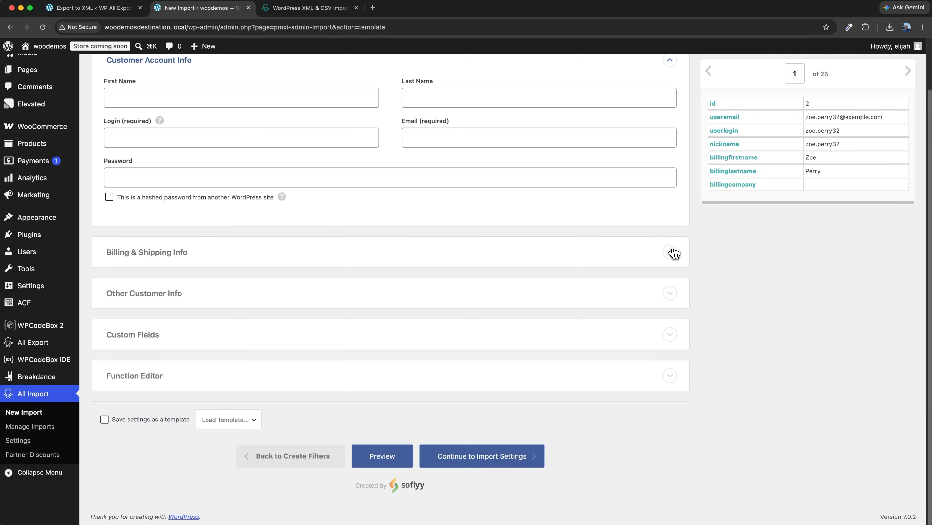
click(510, 458)
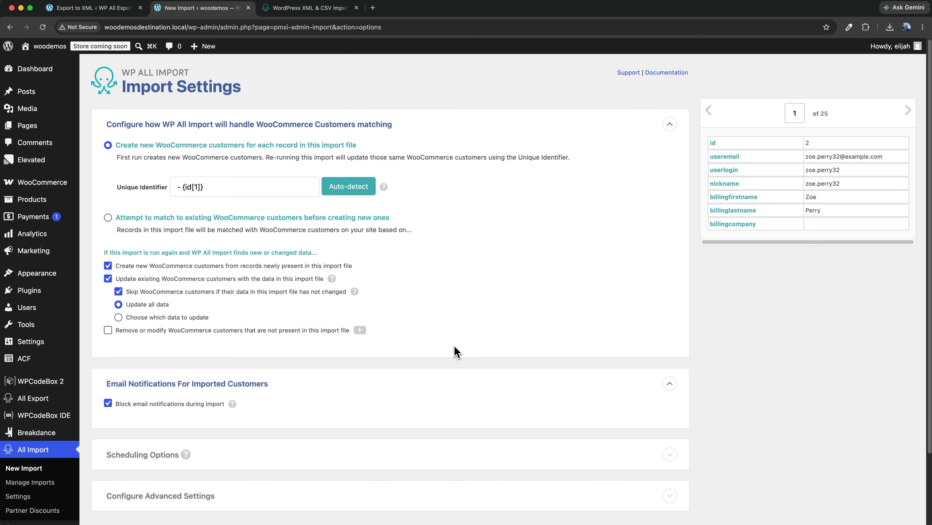
Look through the customer import's settings, including the Scheduling Options hint and the advanced settings for speed, XPath and CSV delimiter
scroll(455, 351, down, 3)
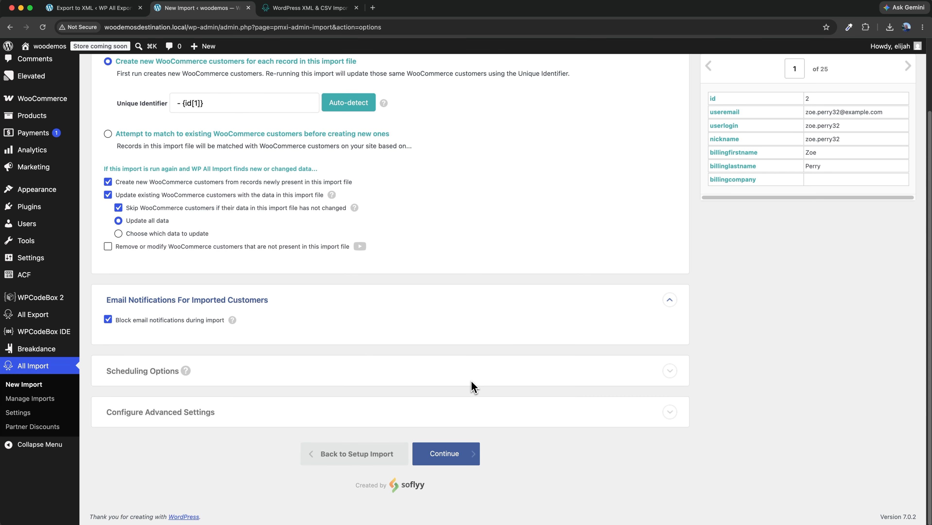
mouse_move(186, 371)
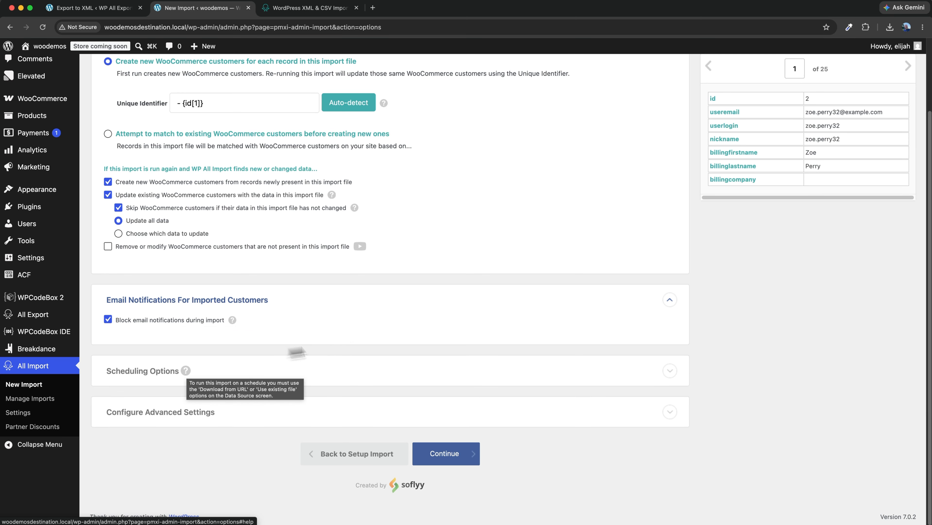
click(669, 415)
scroll(669, 419, down, 9)
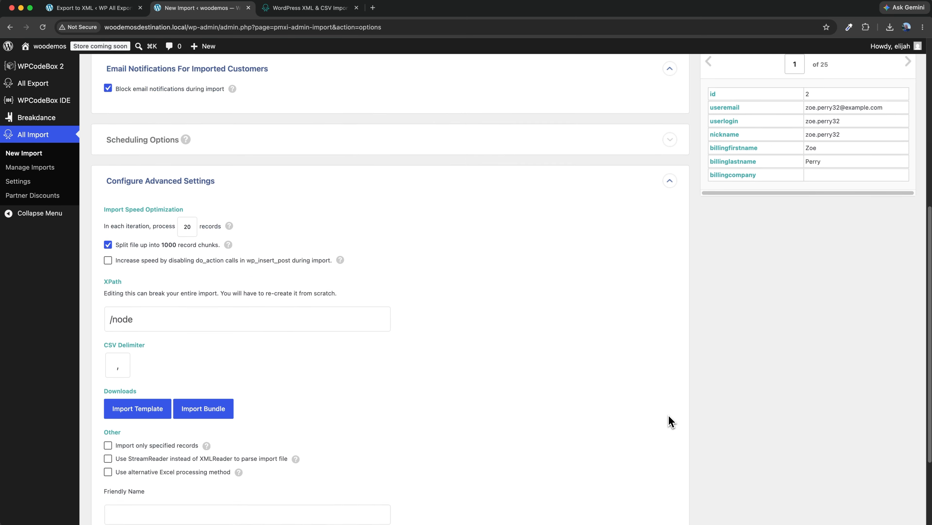
scroll(668, 418, up, 4)
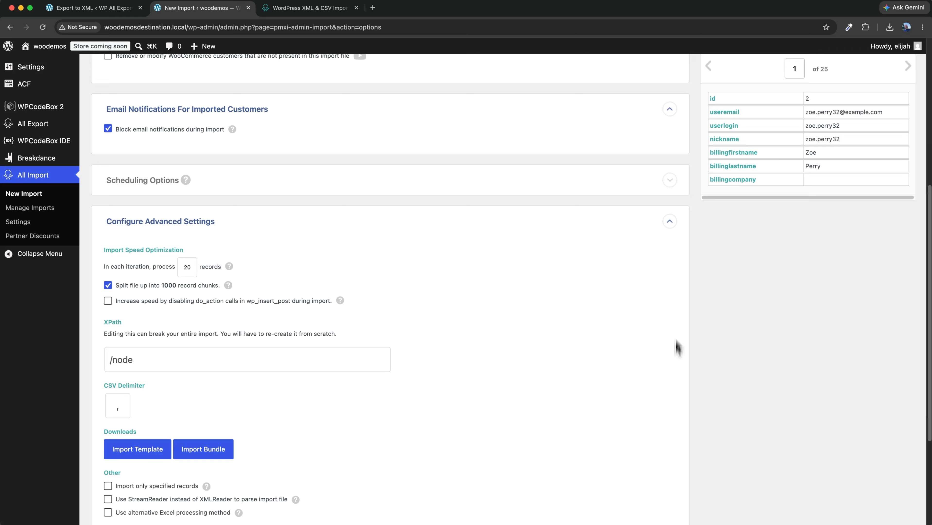
click(669, 222)
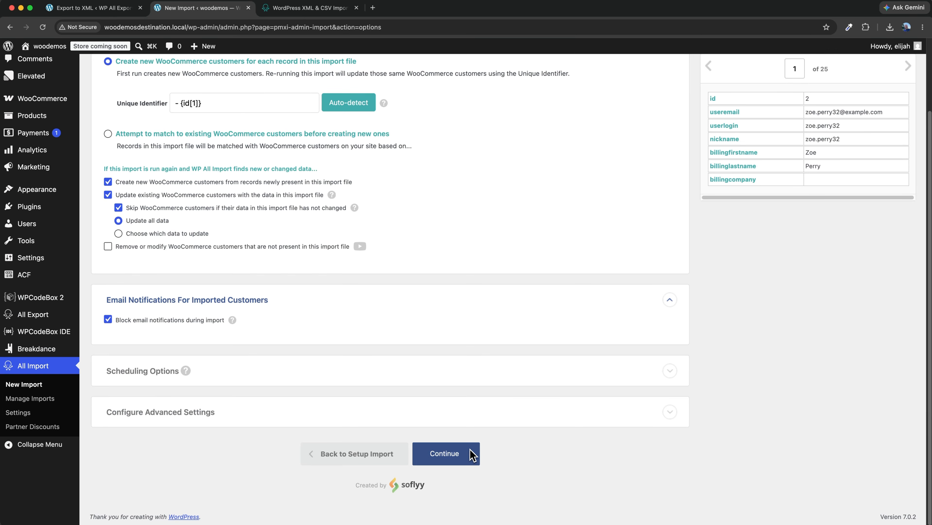